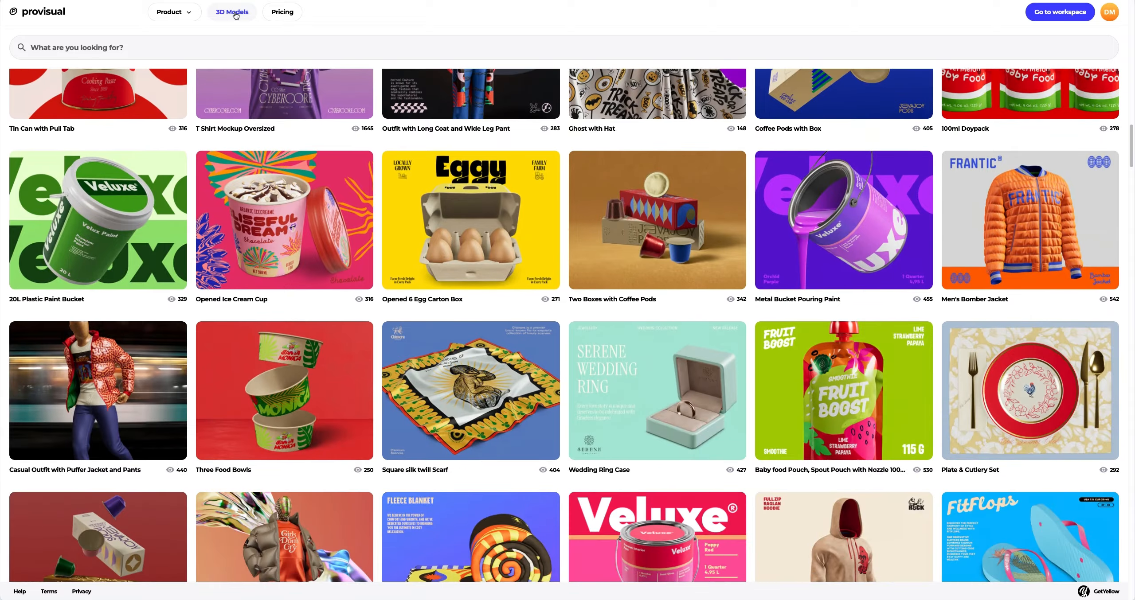
- Browse the 3D model catalogue and open the Beanie Hat model
scroll(235, 15, "down", 15)
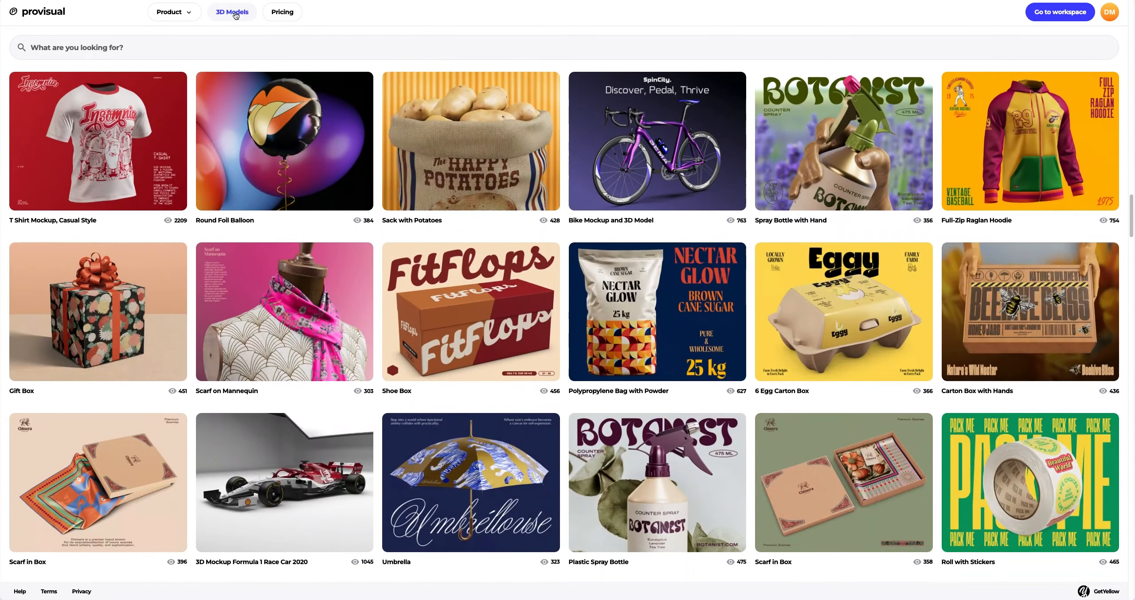
scroll(235, 16, "down", 14)
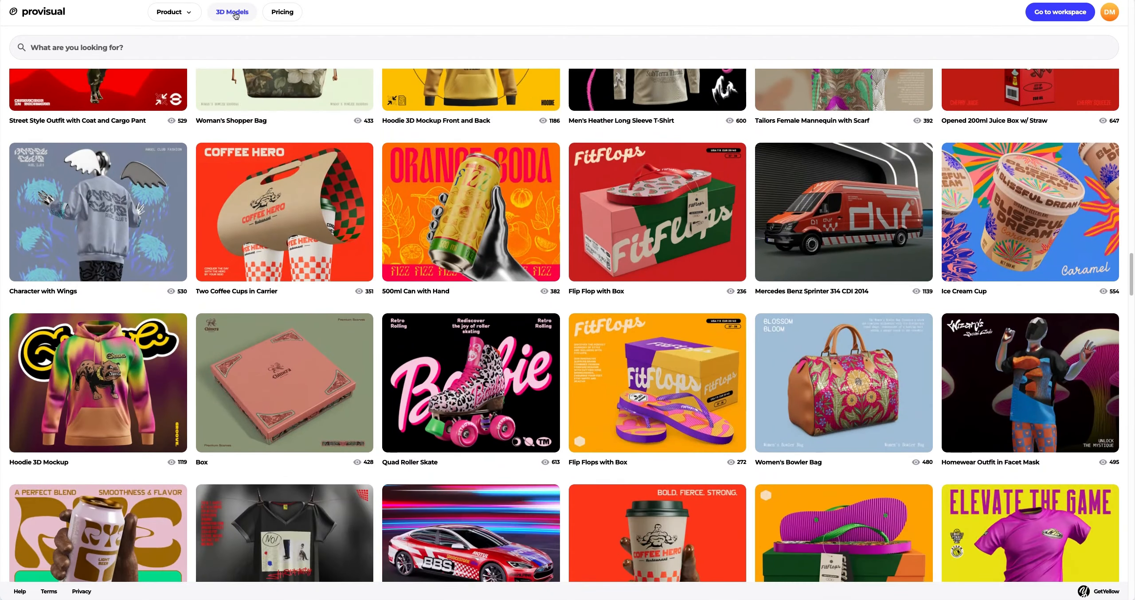
scroll(235, 16, "down", 14)
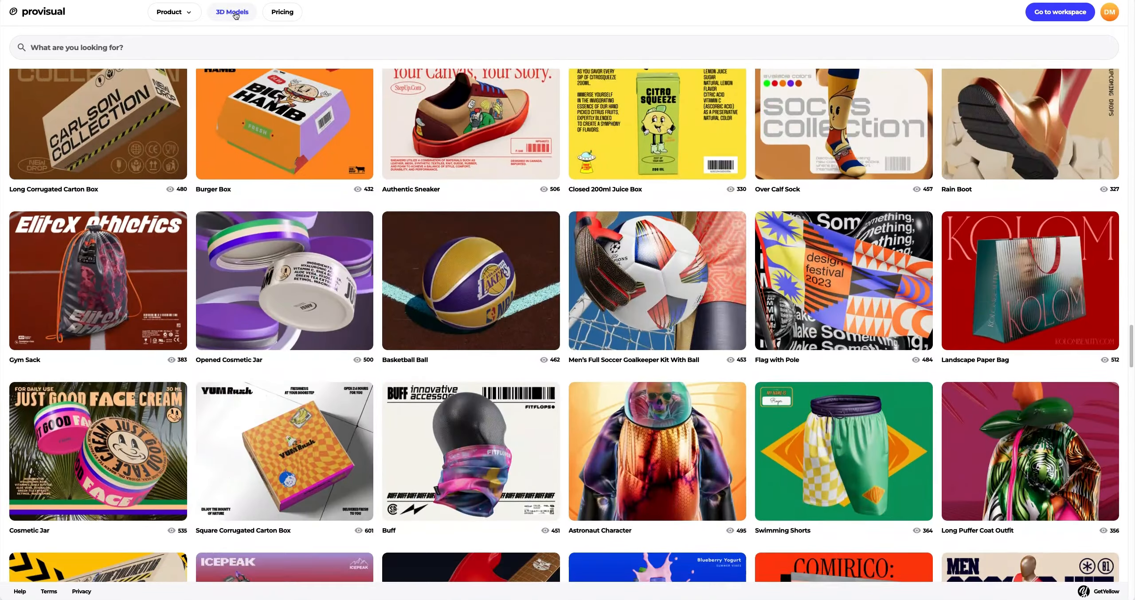
scroll(236, 16, "down", 14)
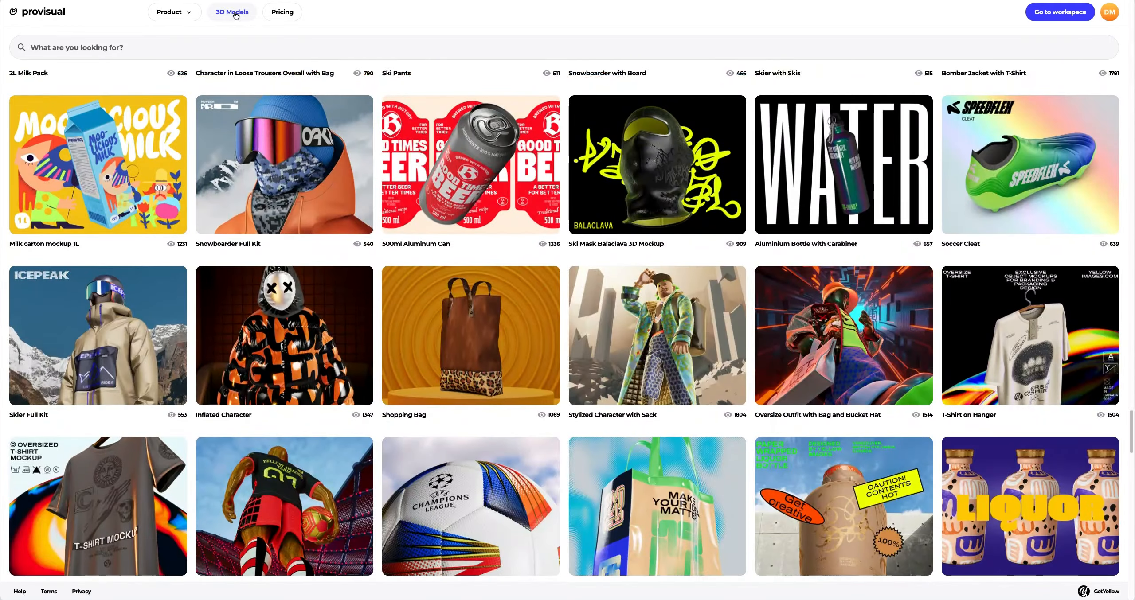
scroll(236, 16, "down", 7)
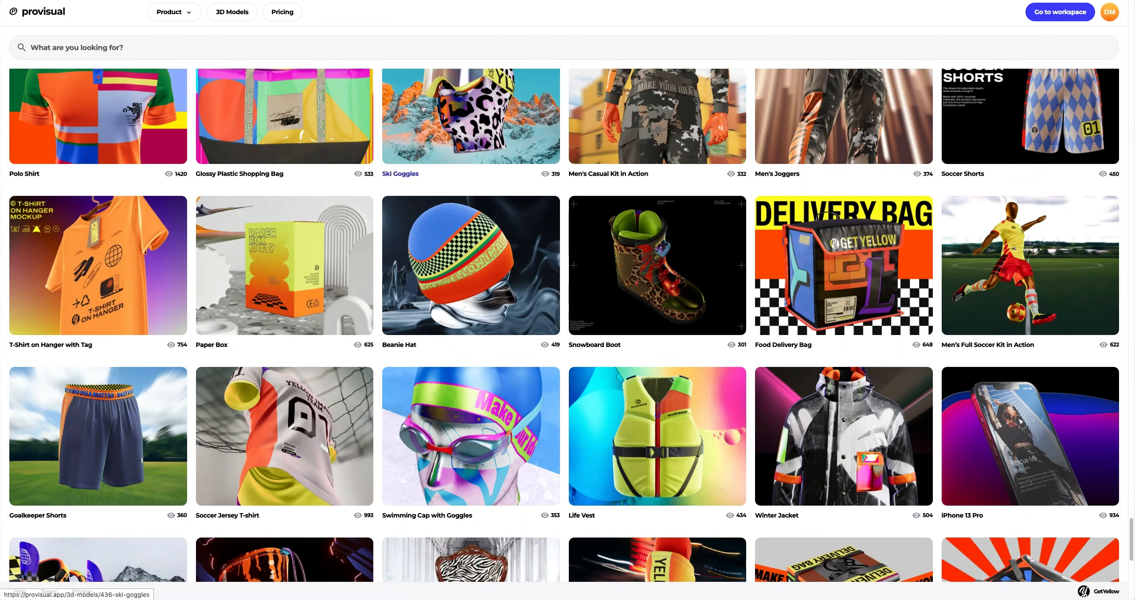
left_click(505, 274)
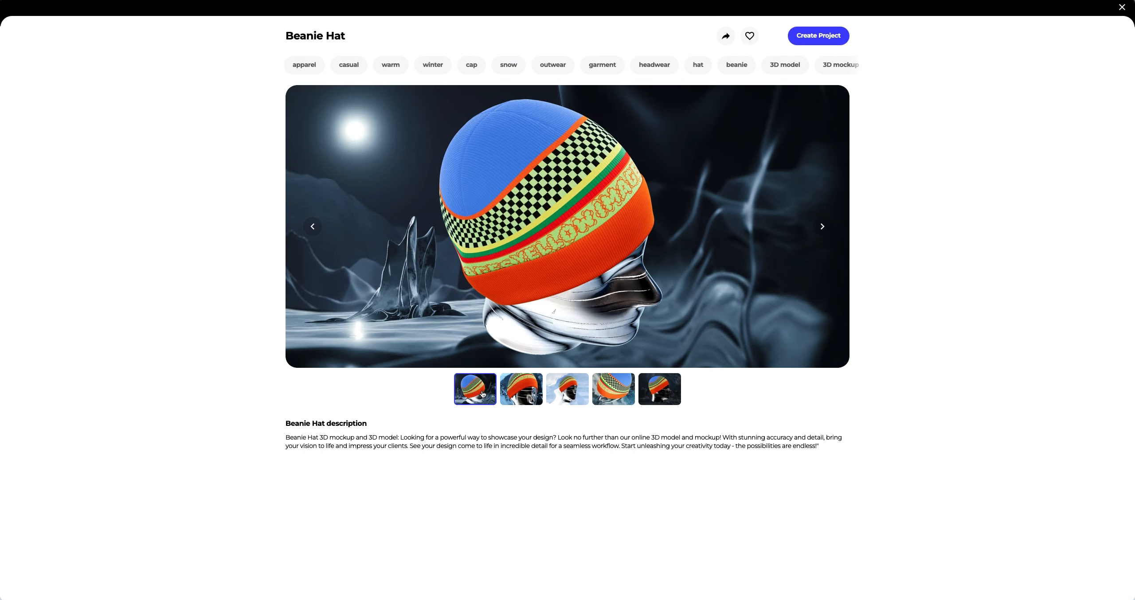
- Look through the Beanie Hat preview images and create a project from the model
left_click(524, 396)
left_click(562, 398)
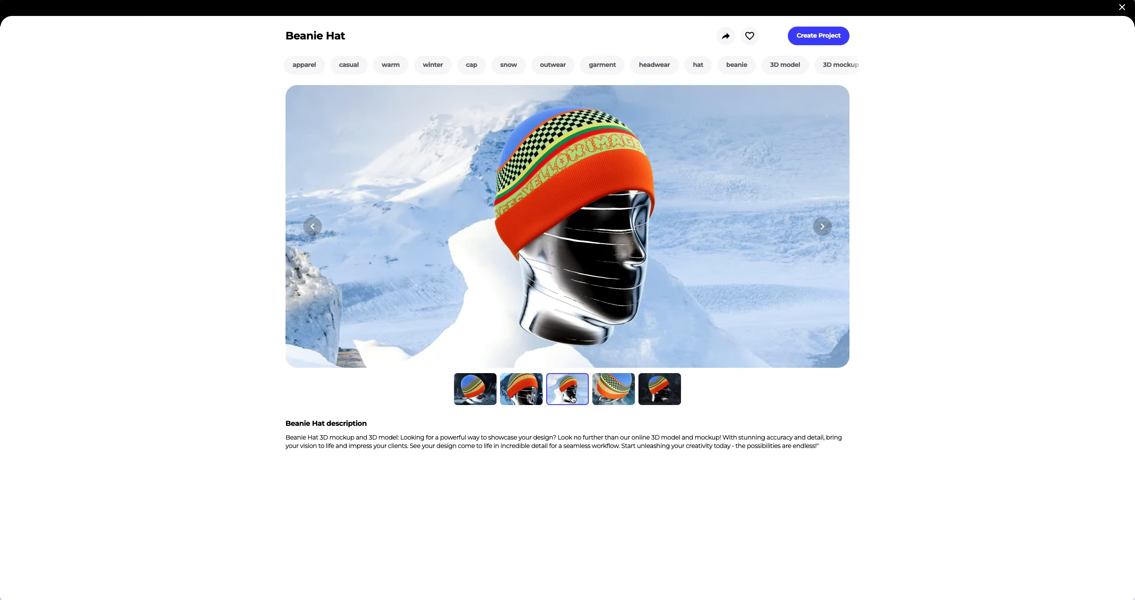
left_click(603, 397)
left_click(651, 392)
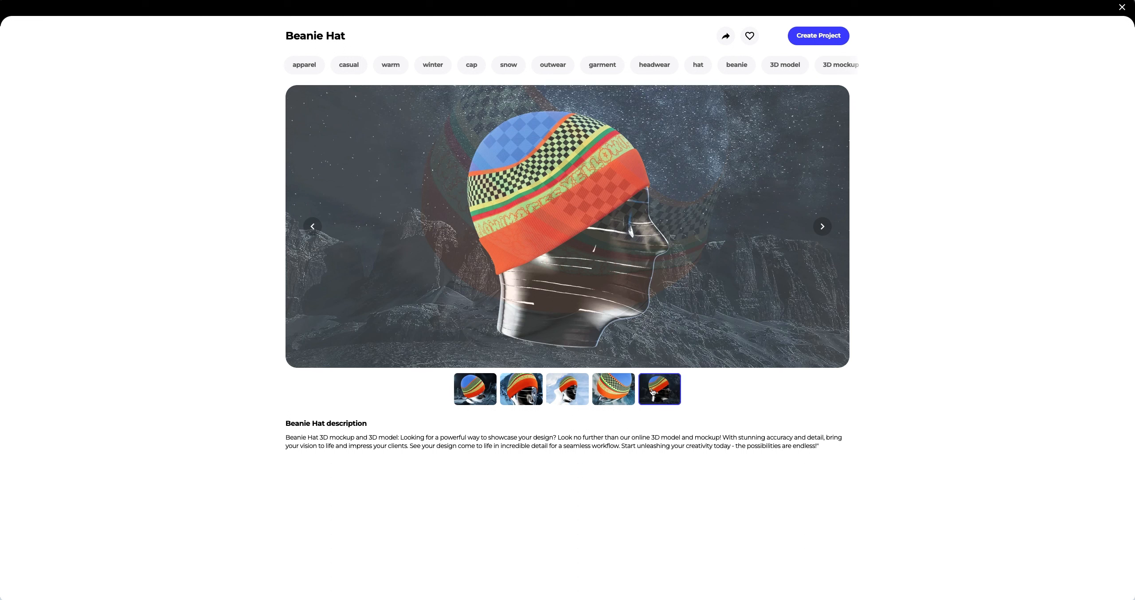
left_click(818, 35)
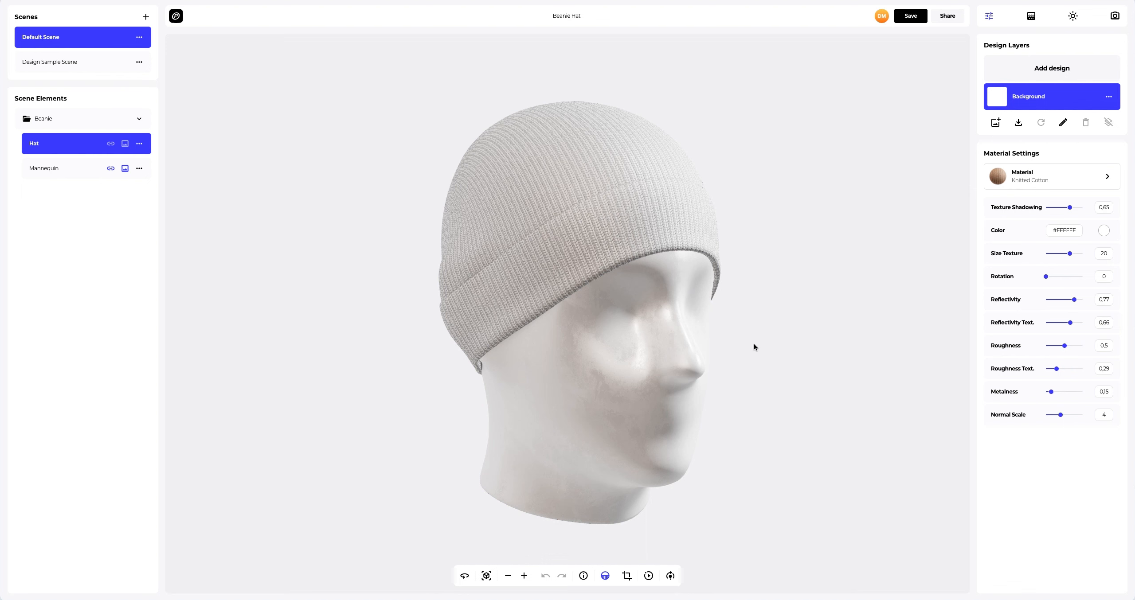
- Set the hat's material color to #FF4601
left_click_drag(754, 344, 662, 341)
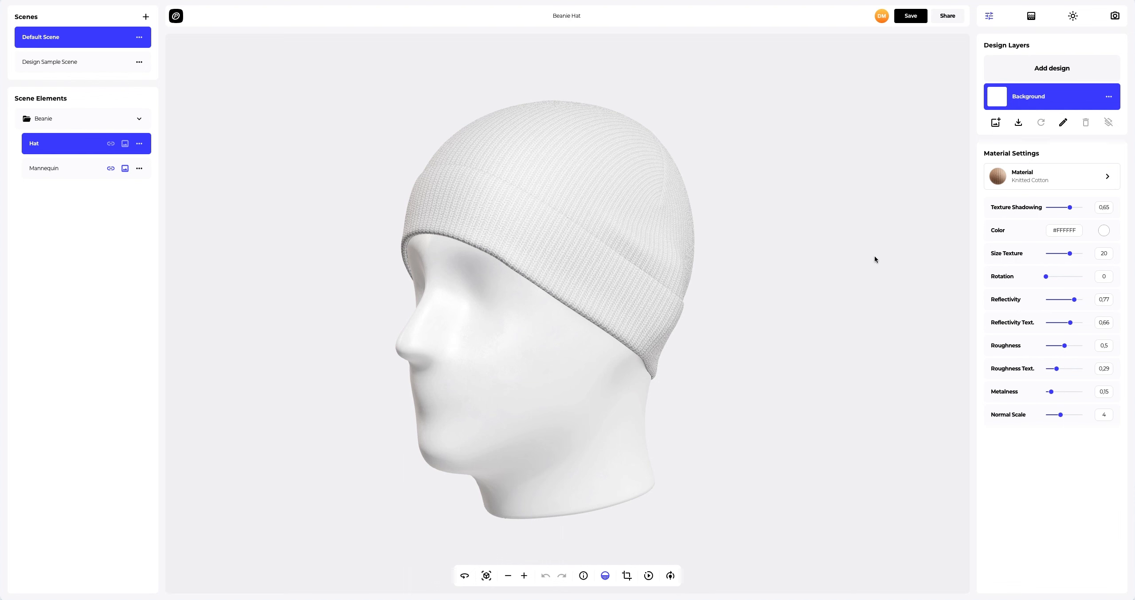
left_click(1103, 231)
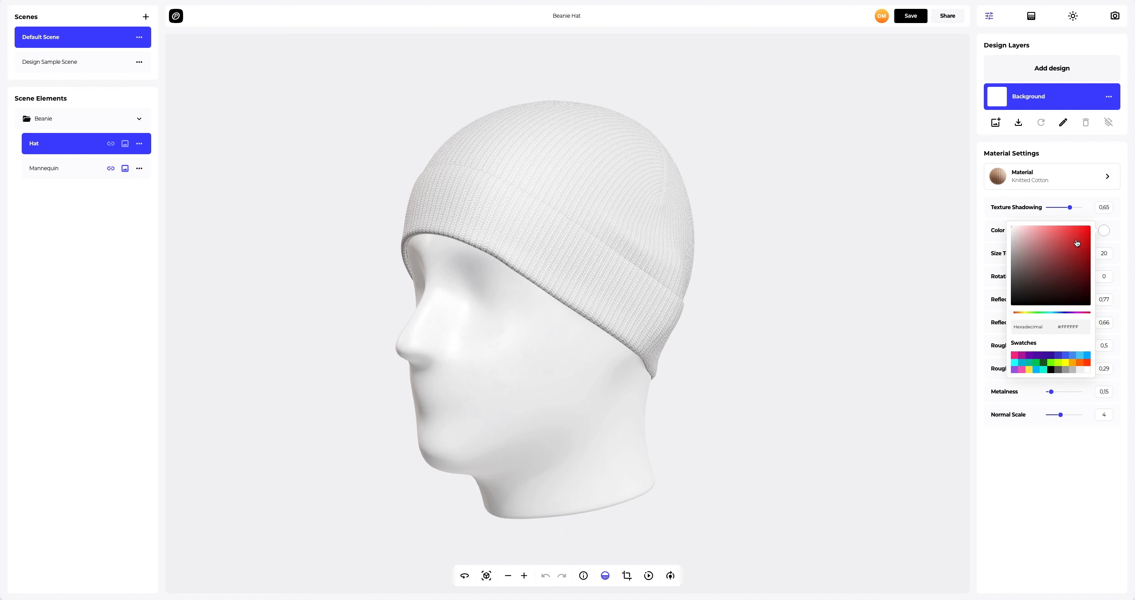
mouse_move(1077, 242)
left_mouse_down()
mouse_move(1027, 261)
mouse_move(1047, 270)
left_mouse_up()
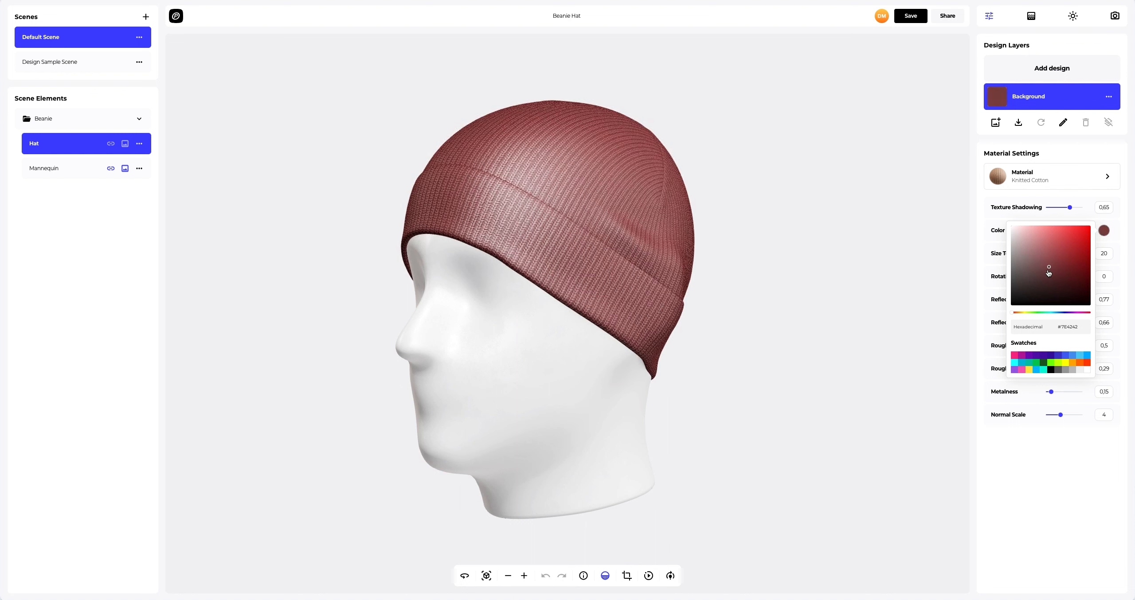
left_click(1073, 364)
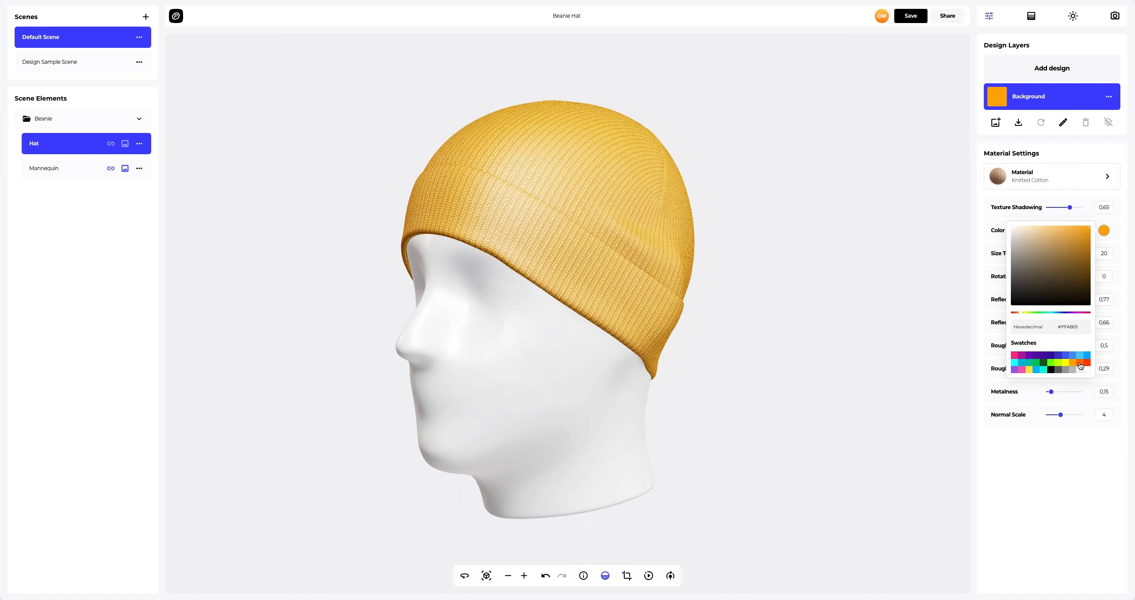
left_click(1080, 364)
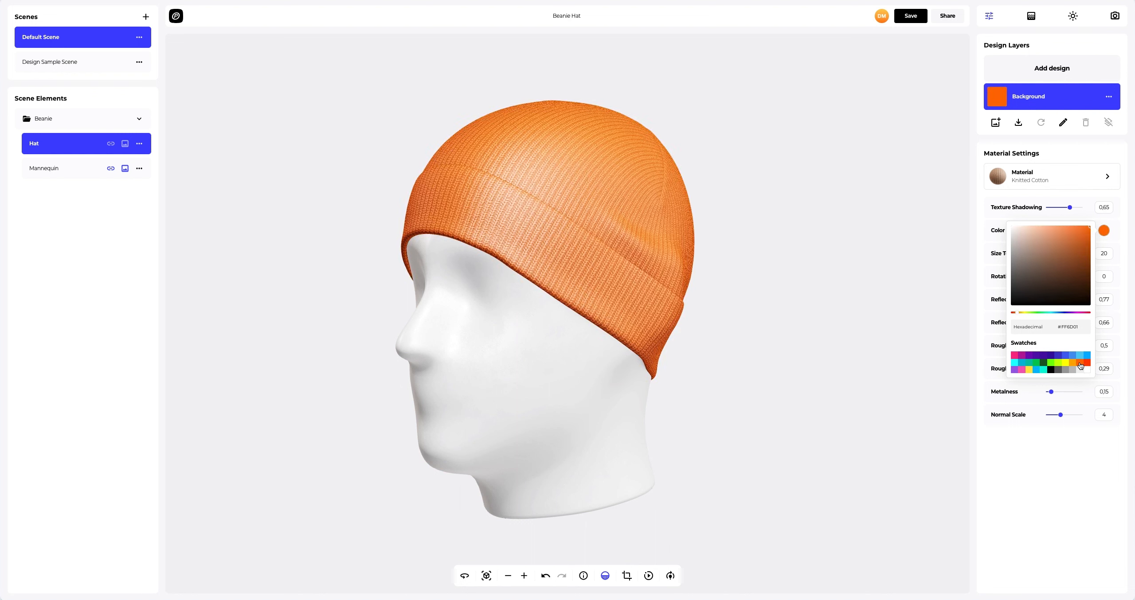
double_click(1065, 327)
type("#FF4601")
left_click(984, 314)
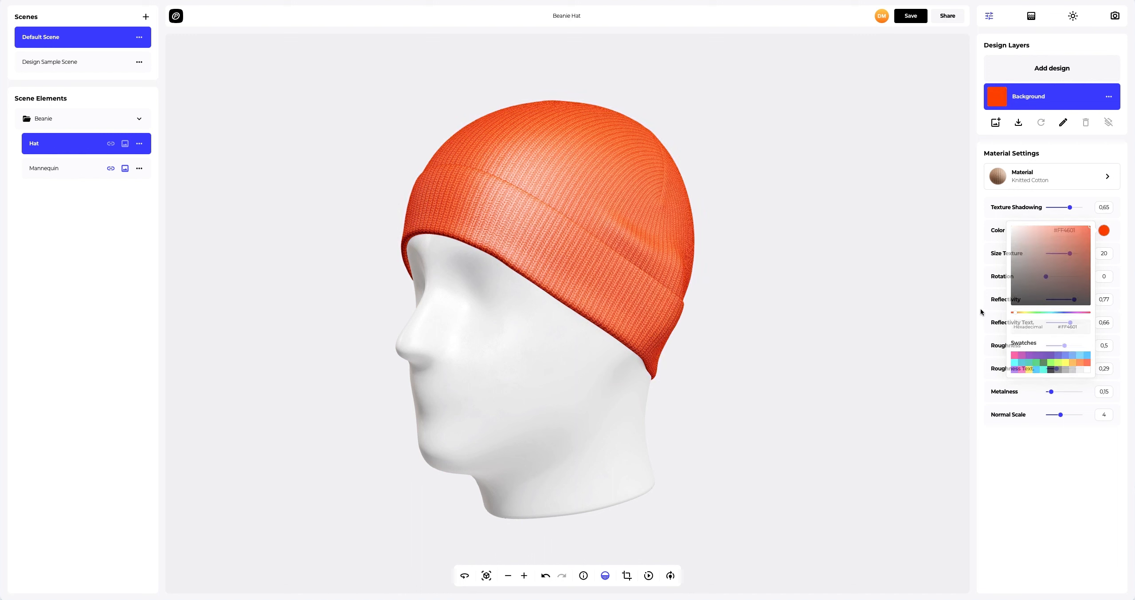
- Set the hat material's Size Texture to 40, Reflectivity to 0 and Roughness to 1
left_click_drag(1070, 255, 1102, 253)
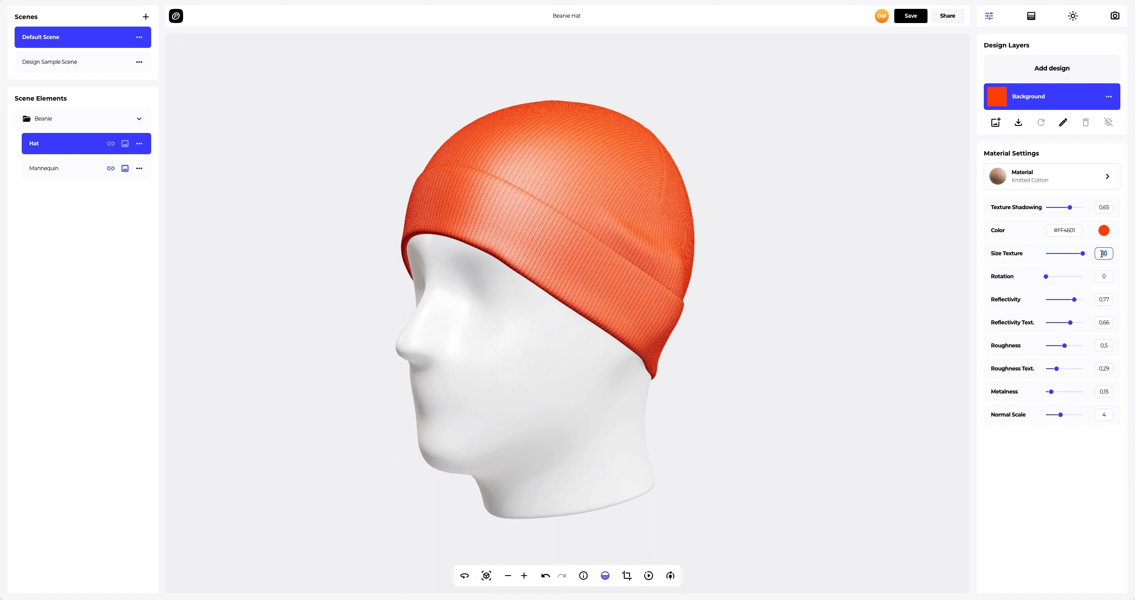
key("Return")
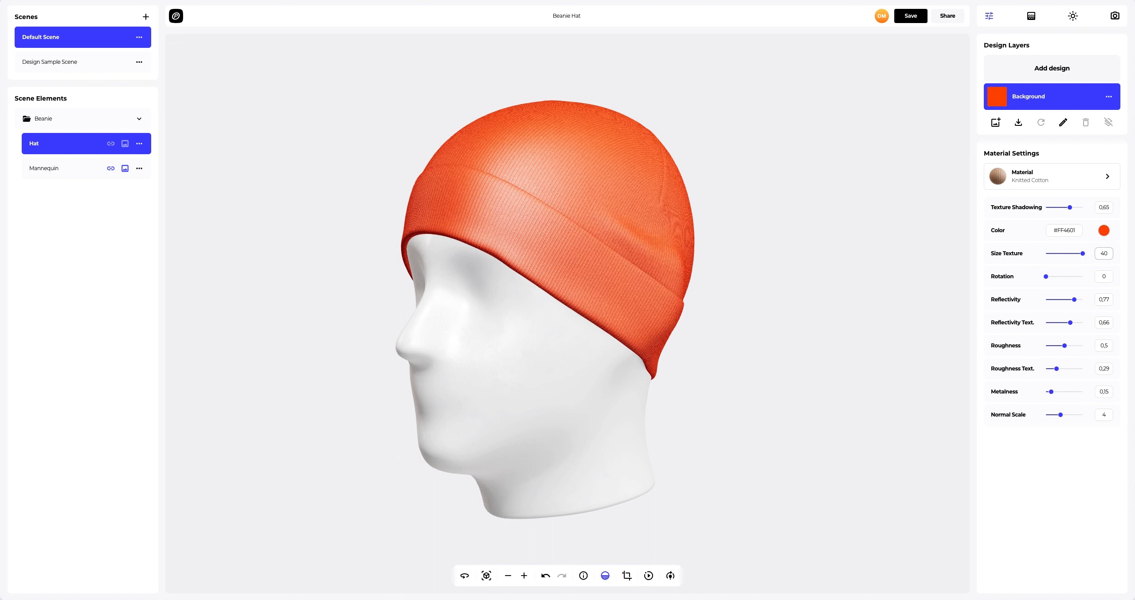
scroll(715, 269, "up", 3)
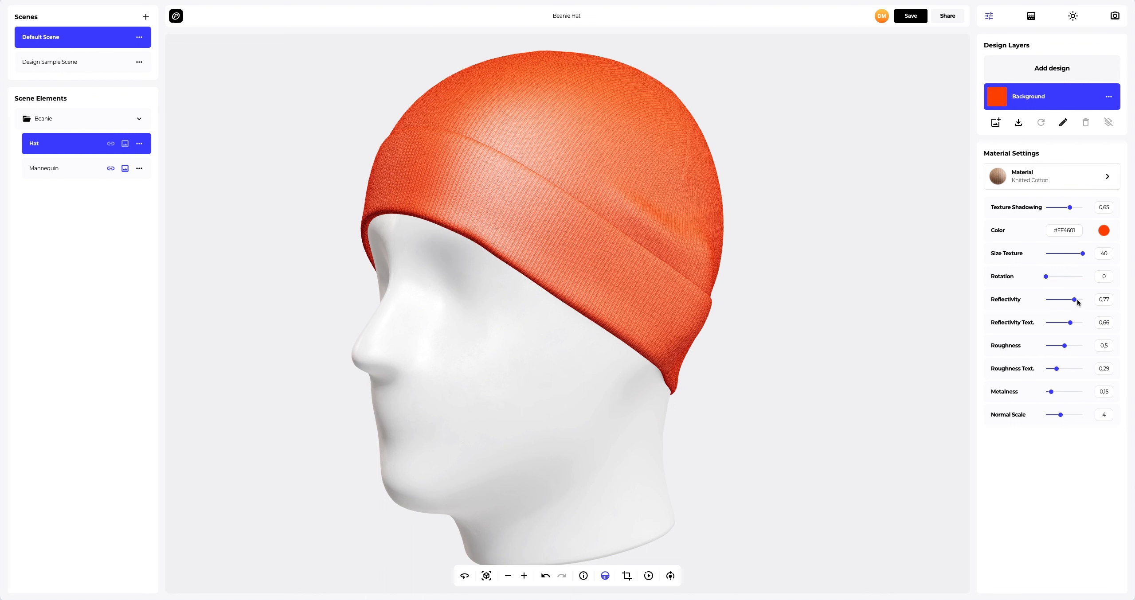
left_click_drag(1074, 300, 1041, 300)
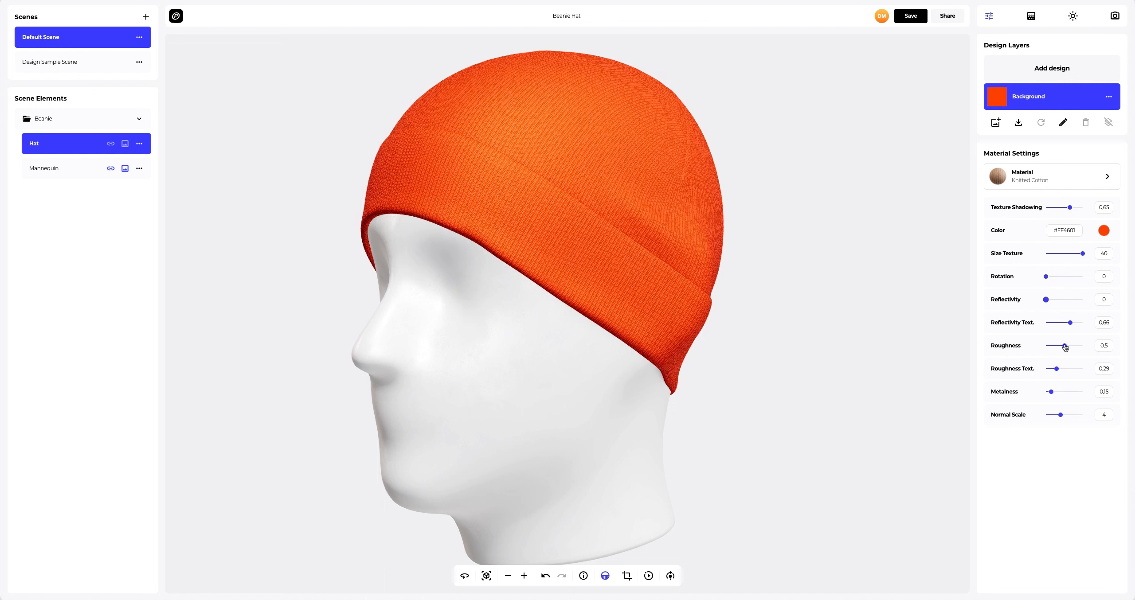
left_click_drag(1065, 345, 1088, 347)
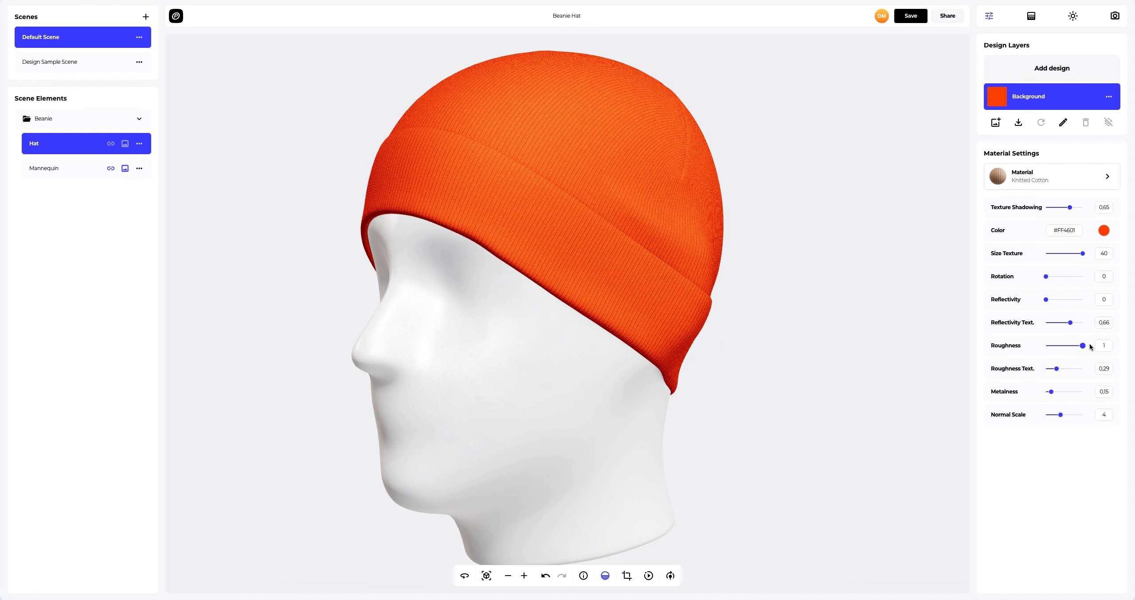
- Change the mannequin's material to Rough Steel from the Metal category
left_click_drag(466, 342, 601, 339)
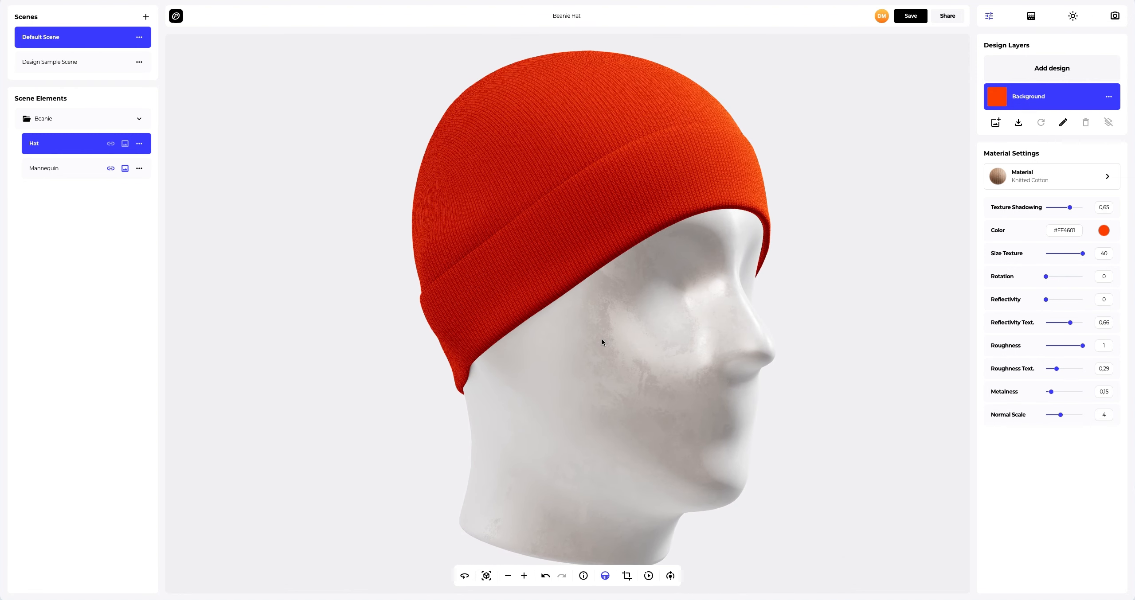
left_click(48, 167)
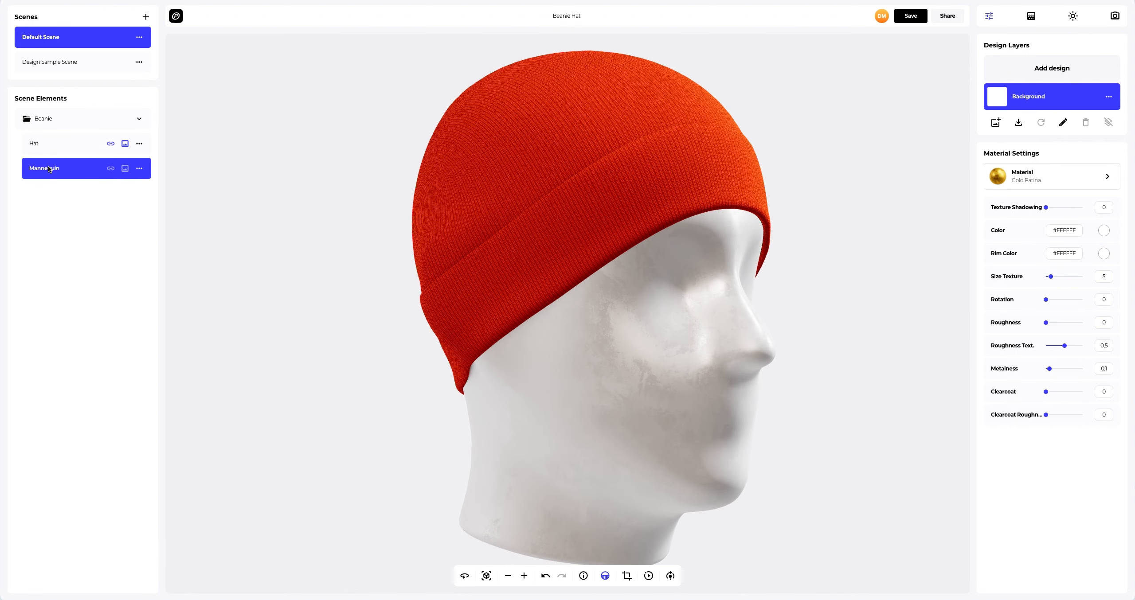
left_click(1048, 176)
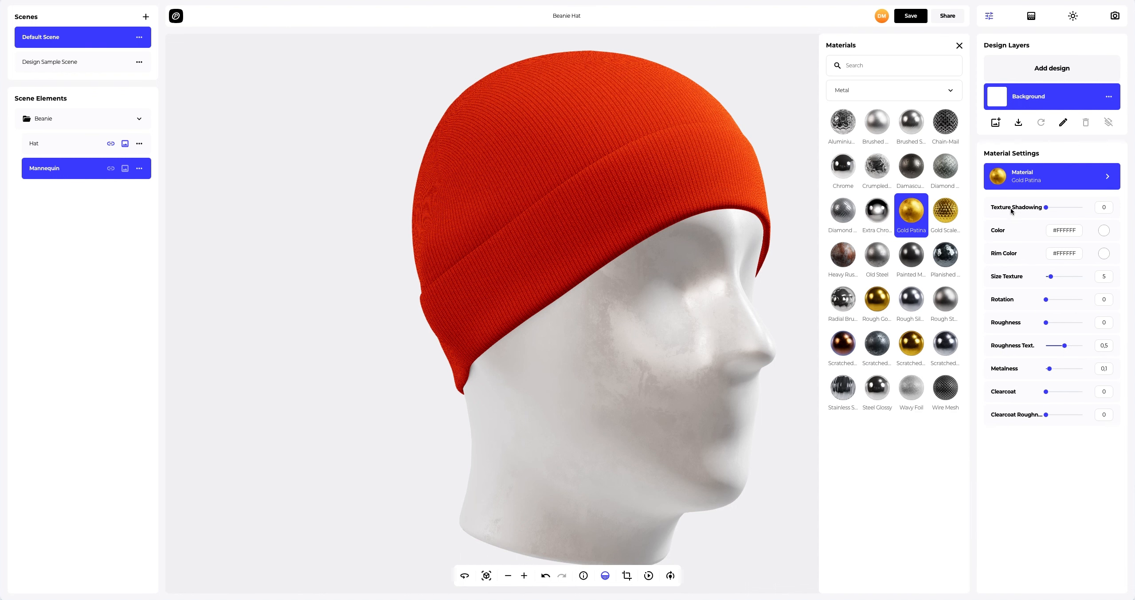
left_click(955, 297)
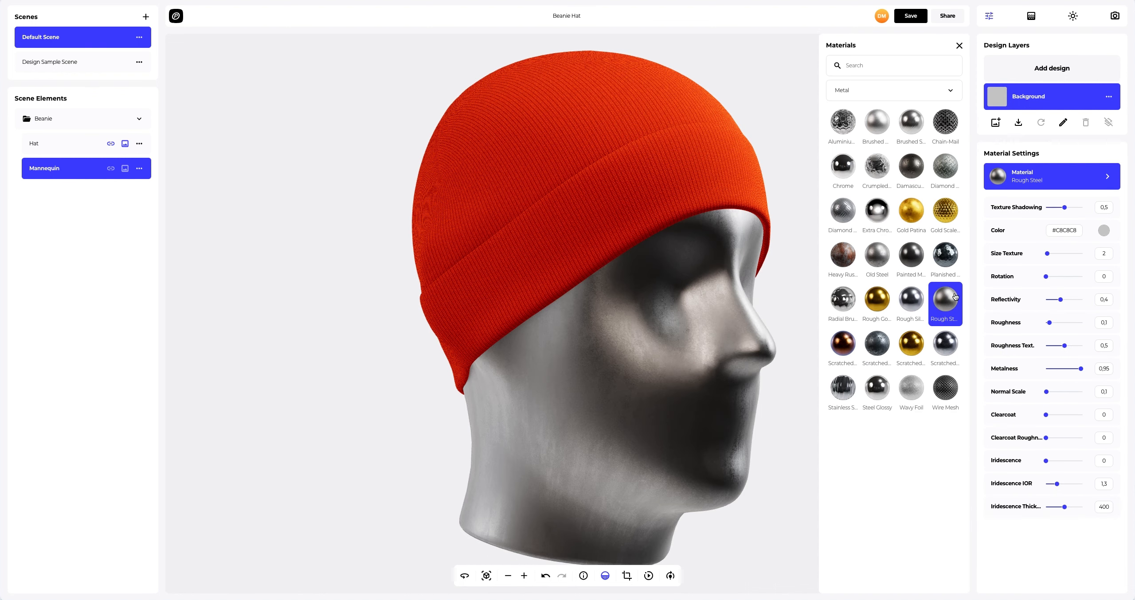
left_click(958, 45)
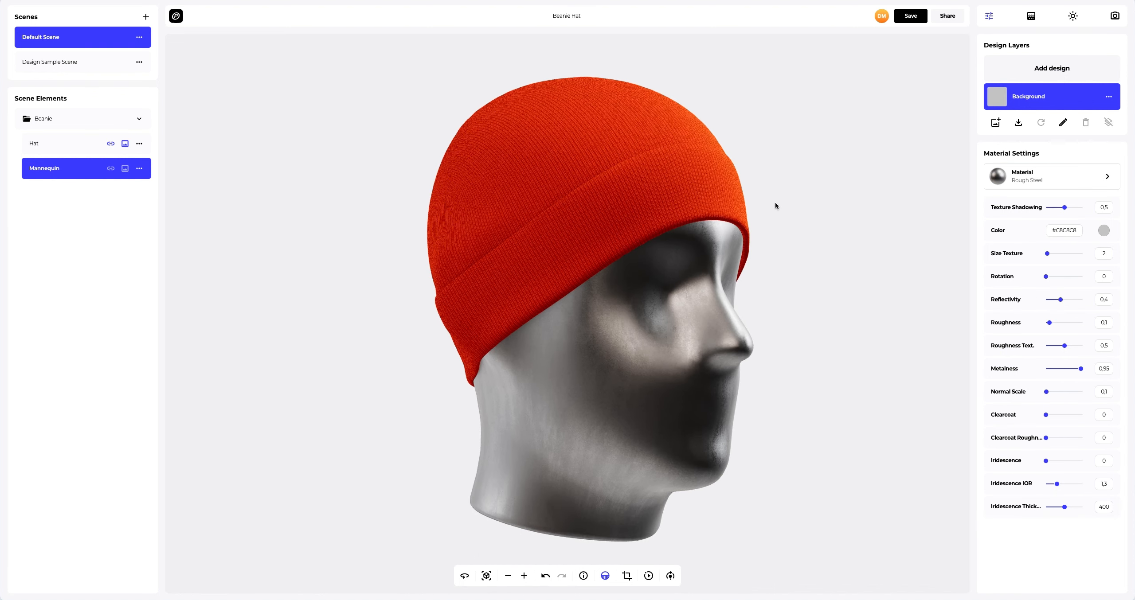
- Add the image Hat.png from the 418 - Beanie Hat folder as a design on the hat
left_click_drag(775, 202, 620, 259)
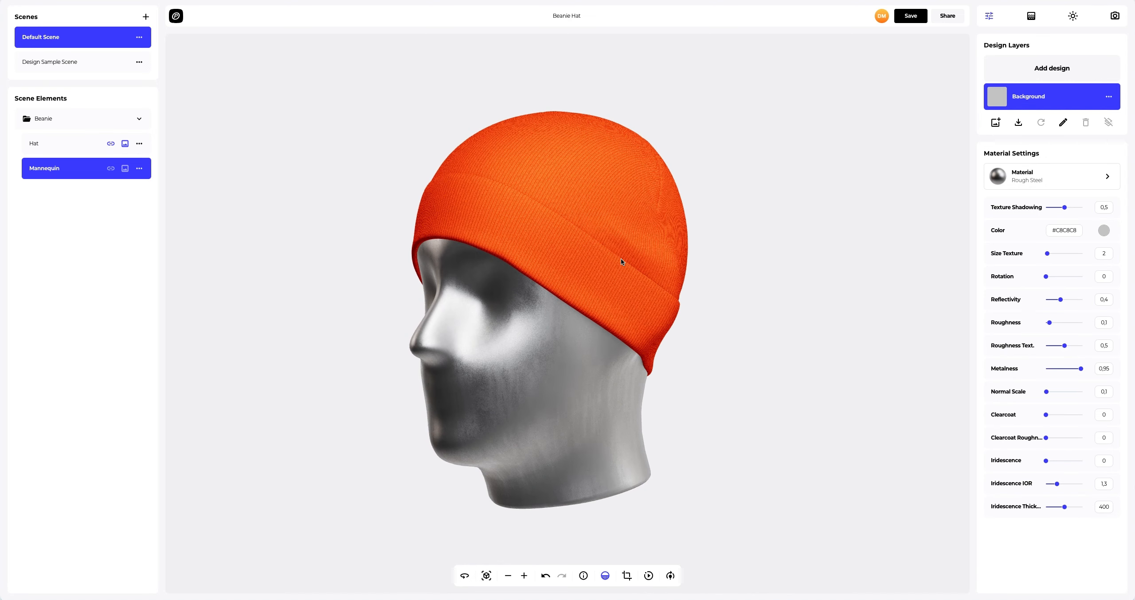
left_click(49, 142)
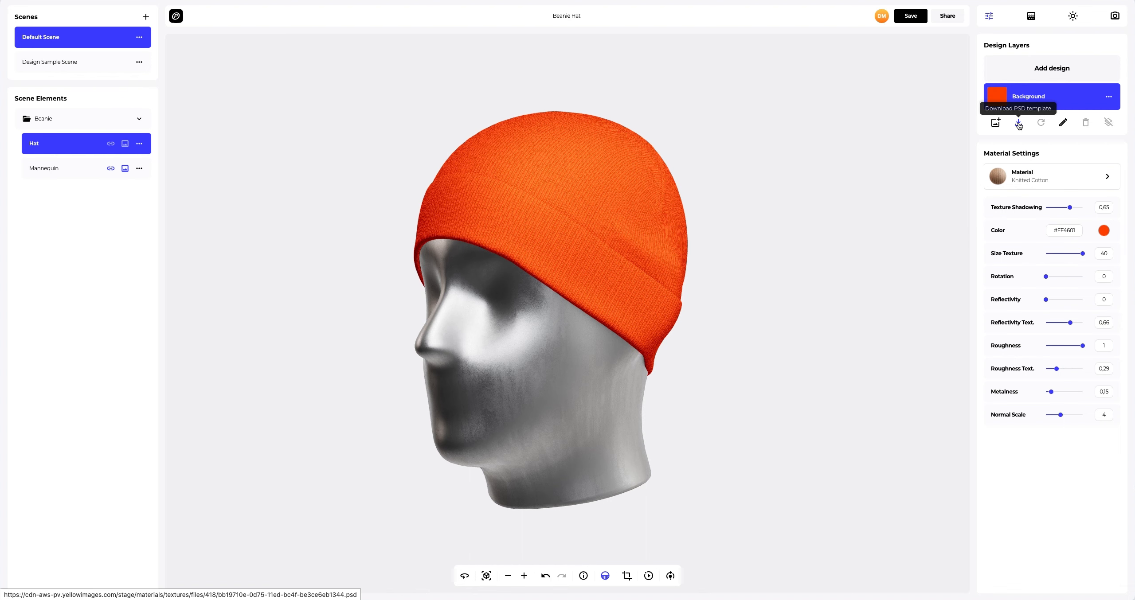
left_click(1047, 70)
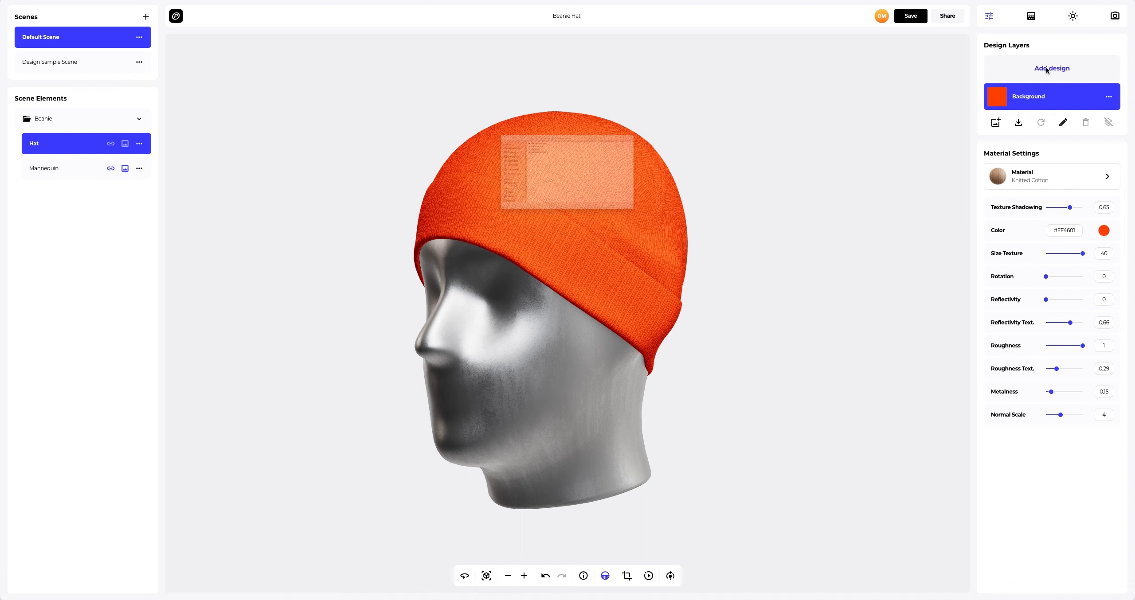
left_click(477, 111)
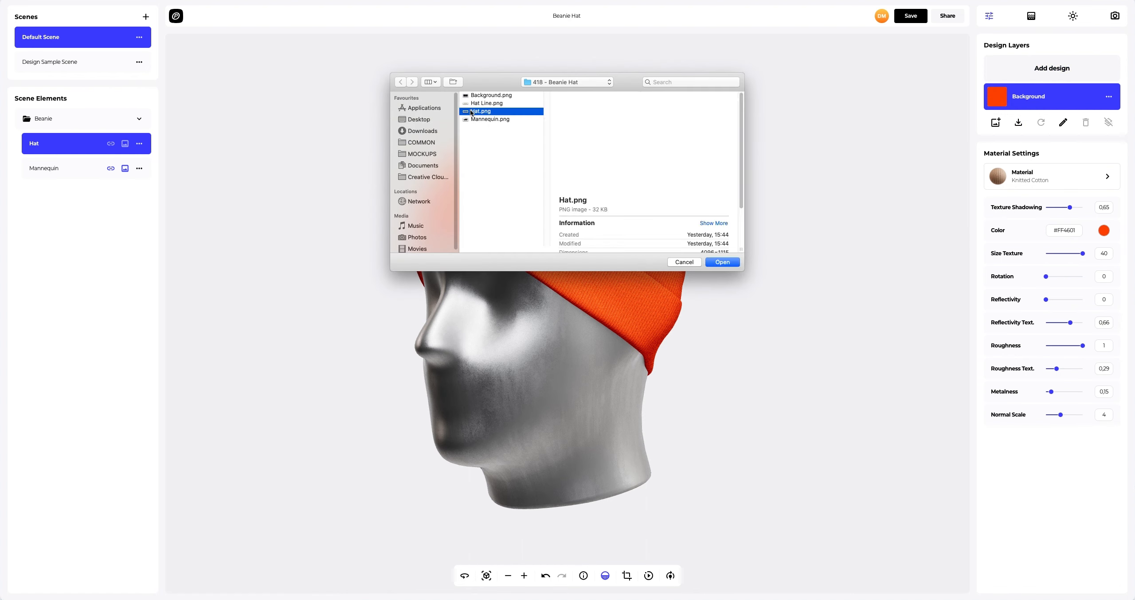
left_click(714, 259)
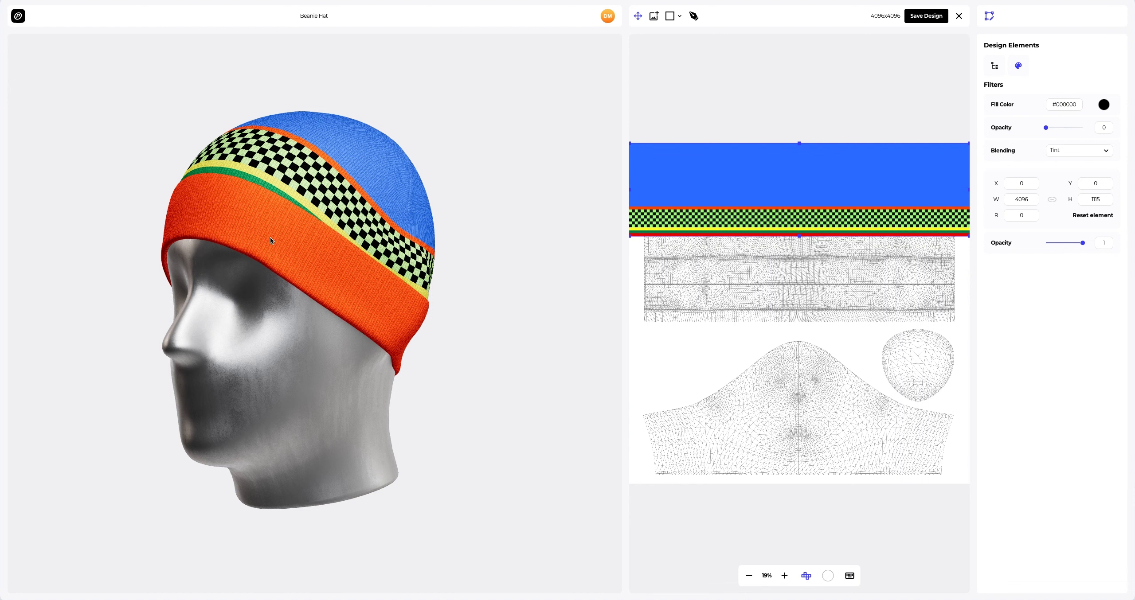
- Shift the hat design slightly on the UV layout and set its position back to X 0 and Y 0
left_click_drag(270, 240, 443, 238)
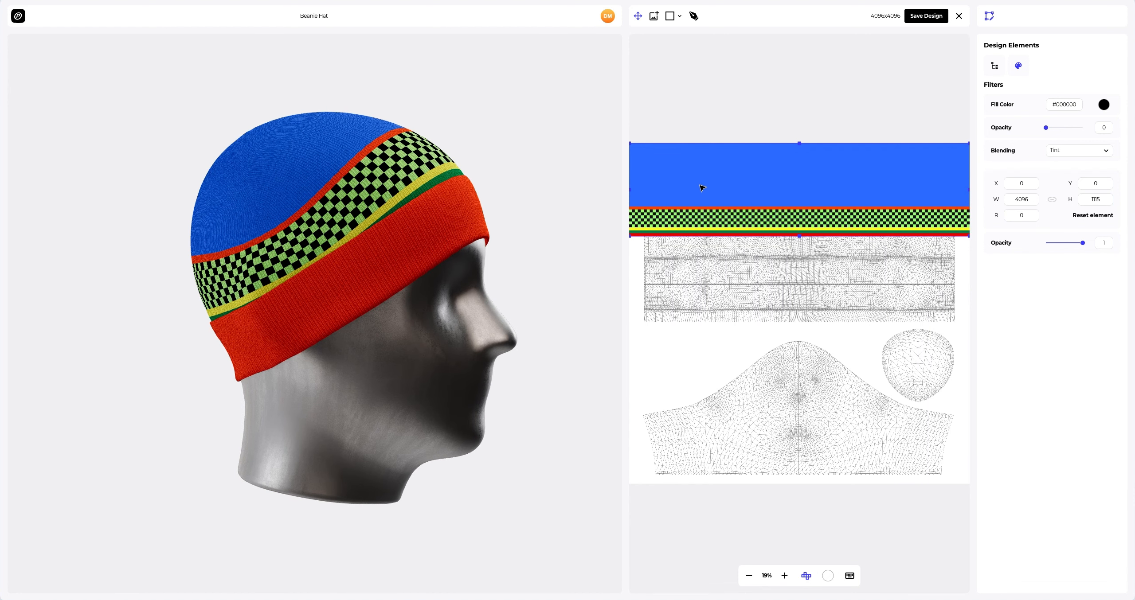
mouse_move(727, 188)
left_mouse_down()
mouse_move(726, 208)
mouse_move(727, 190)
left_mouse_up()
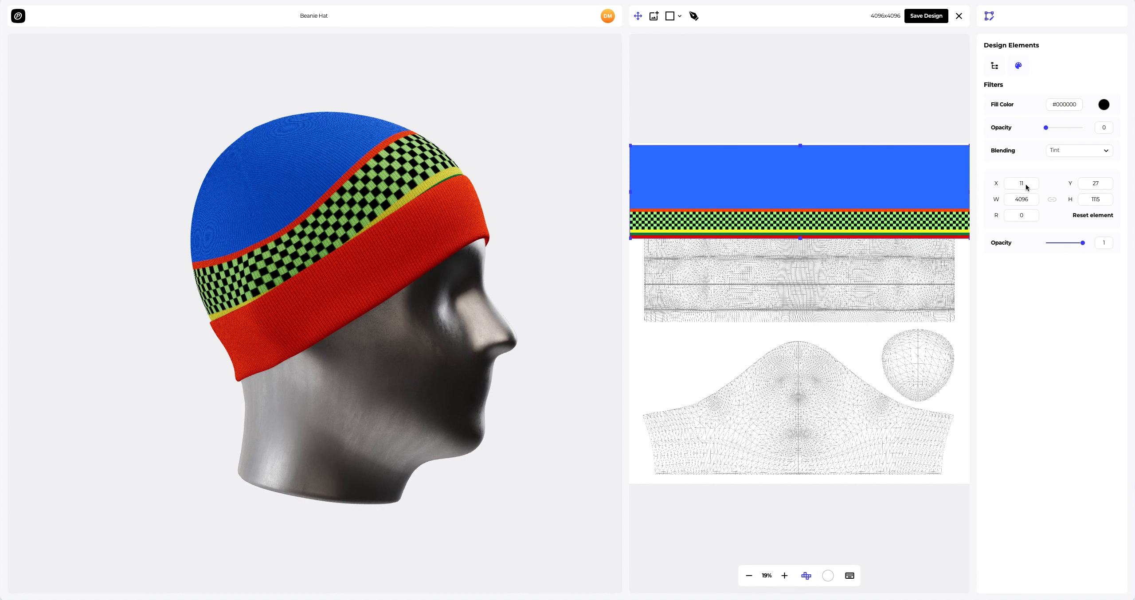
double_click(1005, 183)
type("00")
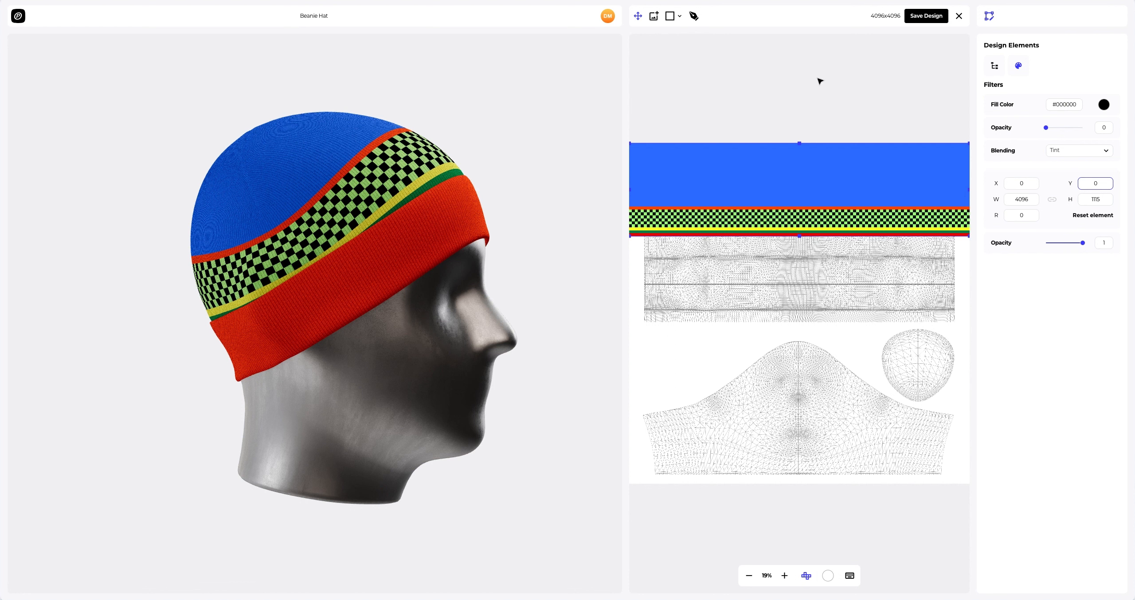
- Add the image Hat Line.png to the hat's design layout
left_click(652, 17)
left_click(480, 104)
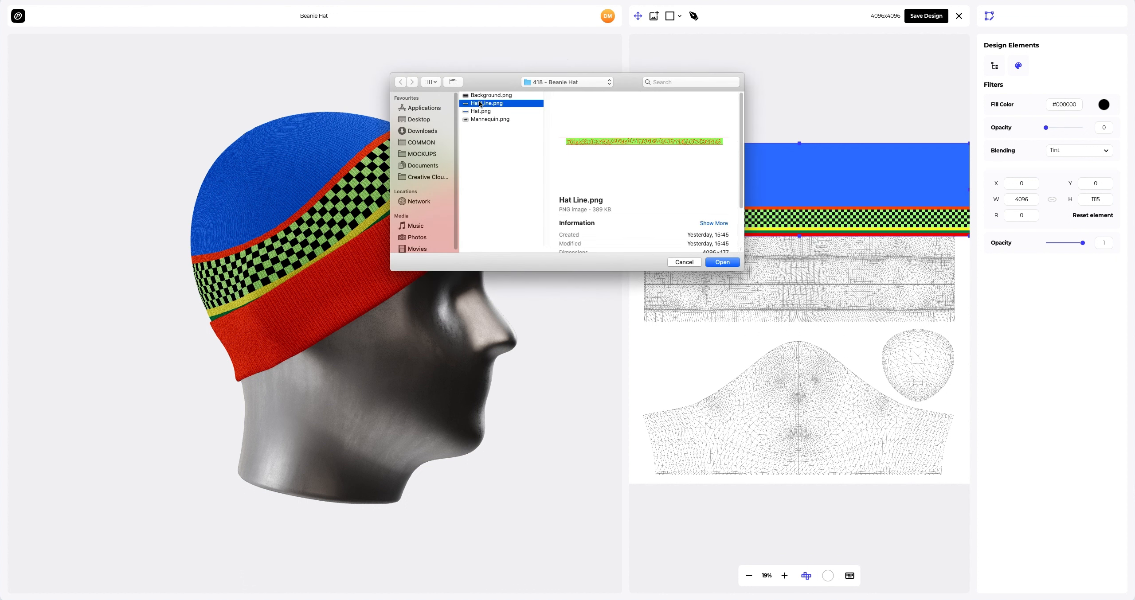
left_click(710, 264)
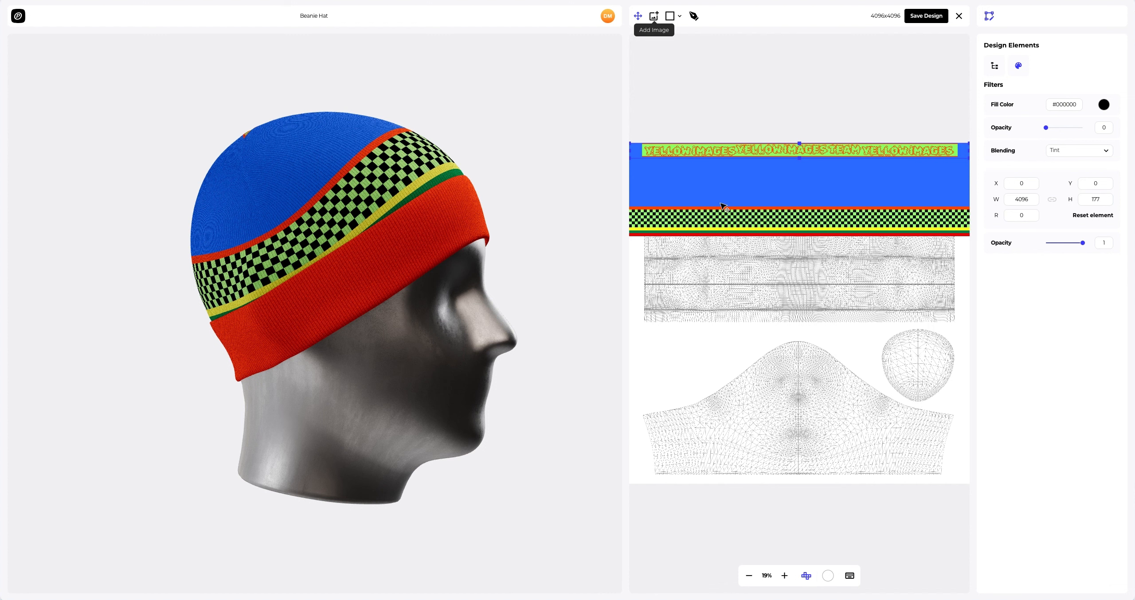
- Move the Hat Line image onto the hat's folded brim at about Y 1749 on the UV layout and save the design
left_click_drag(723, 153, 719, 298)
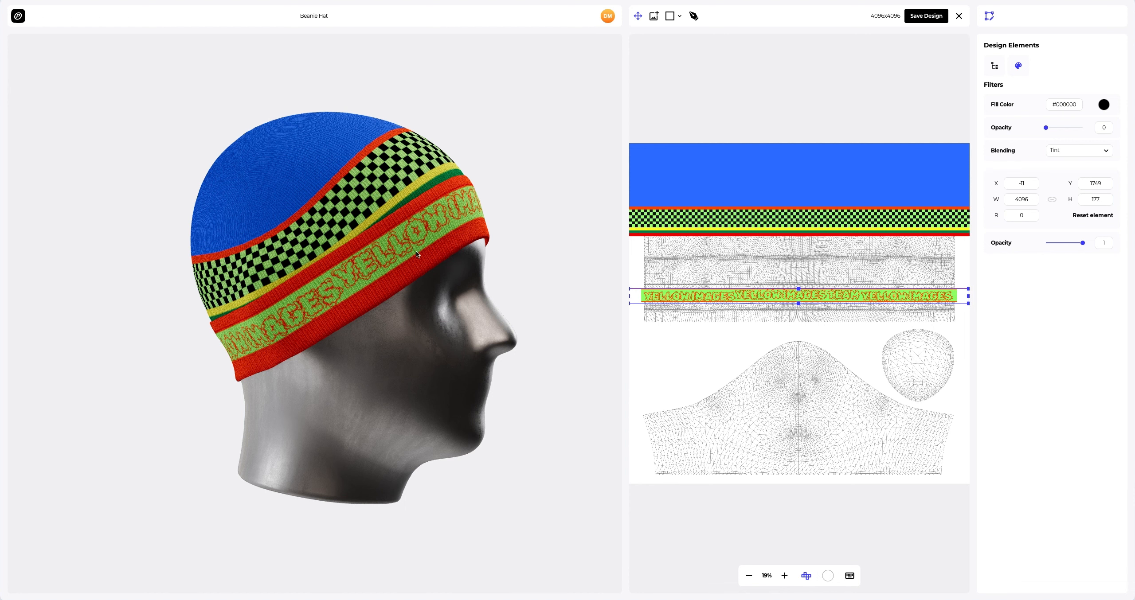
left_click_drag(304, 262, 713, 268)
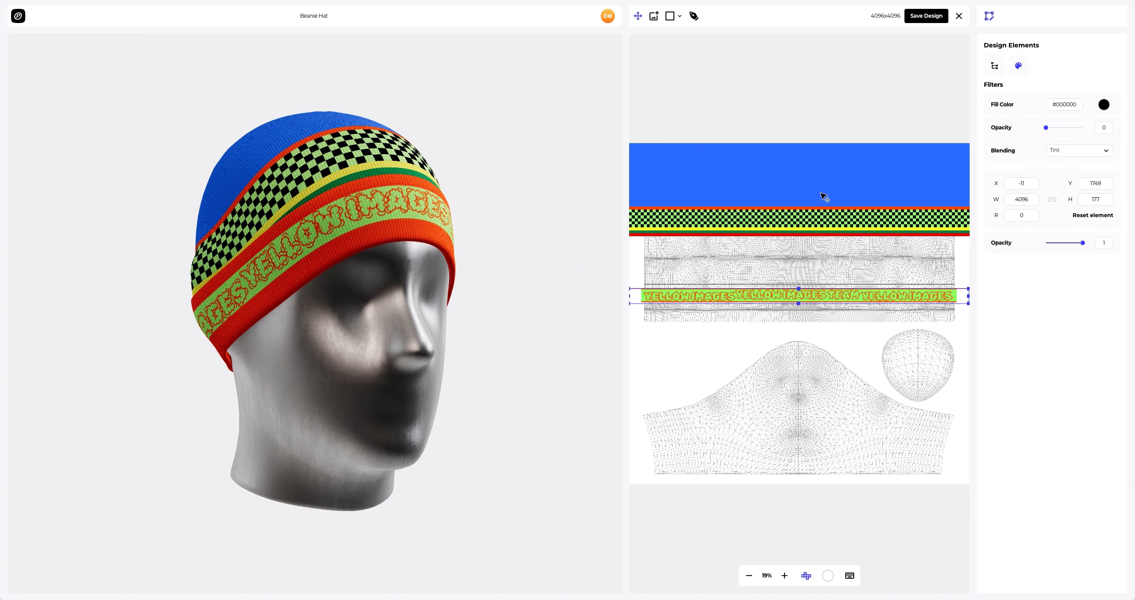
left_click(926, 16)
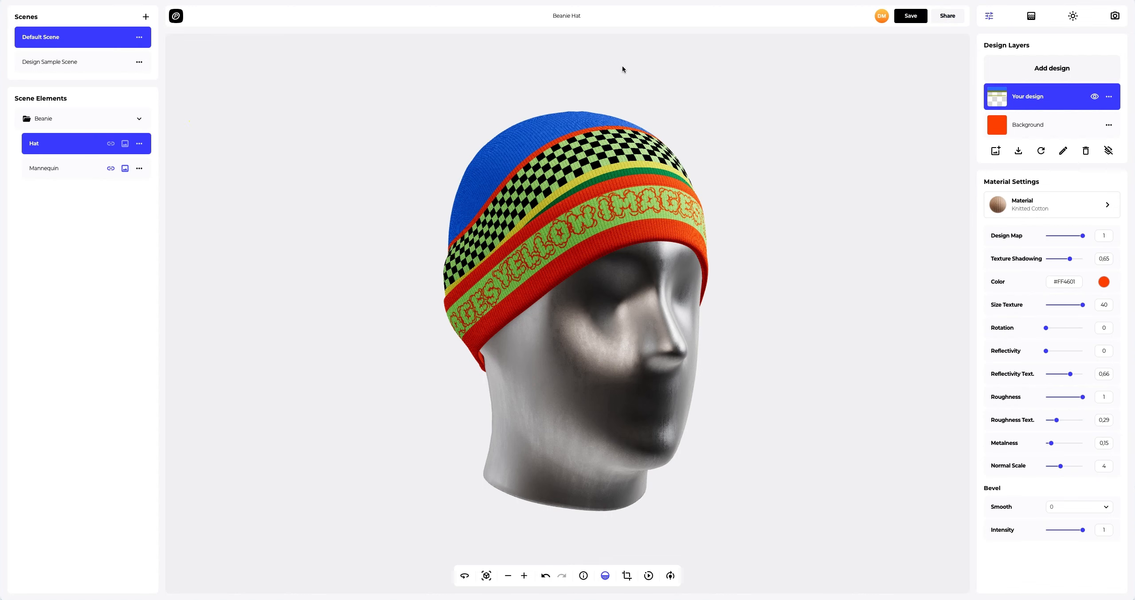
- Add the image Mannequin.png from the 418 - Beanie Hat folder as a new design on the mannequin
left_click(35, 168)
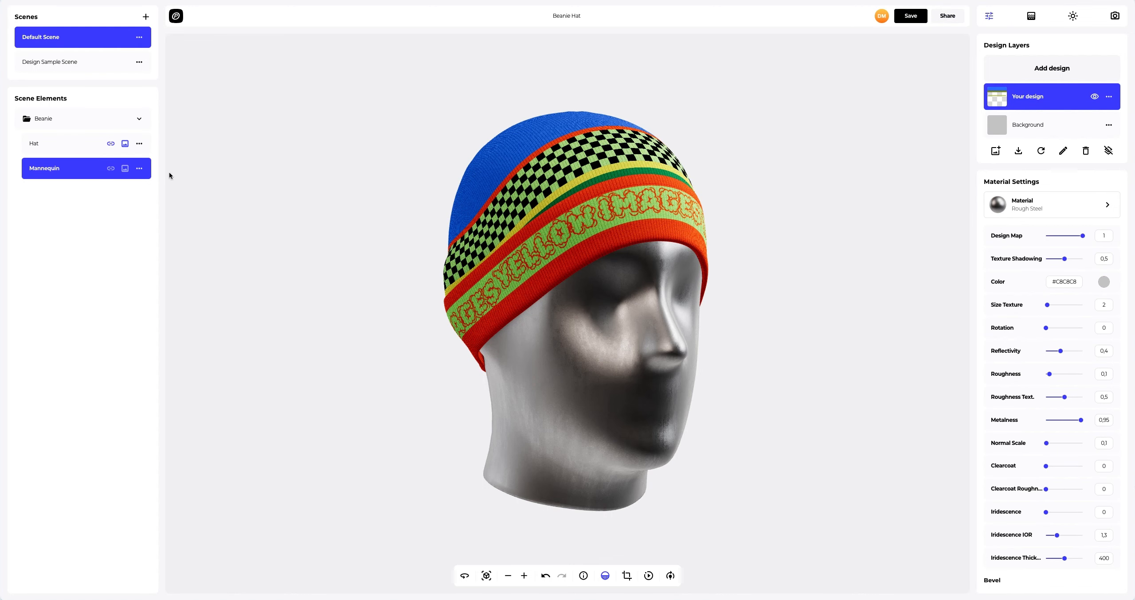
left_click(1045, 76)
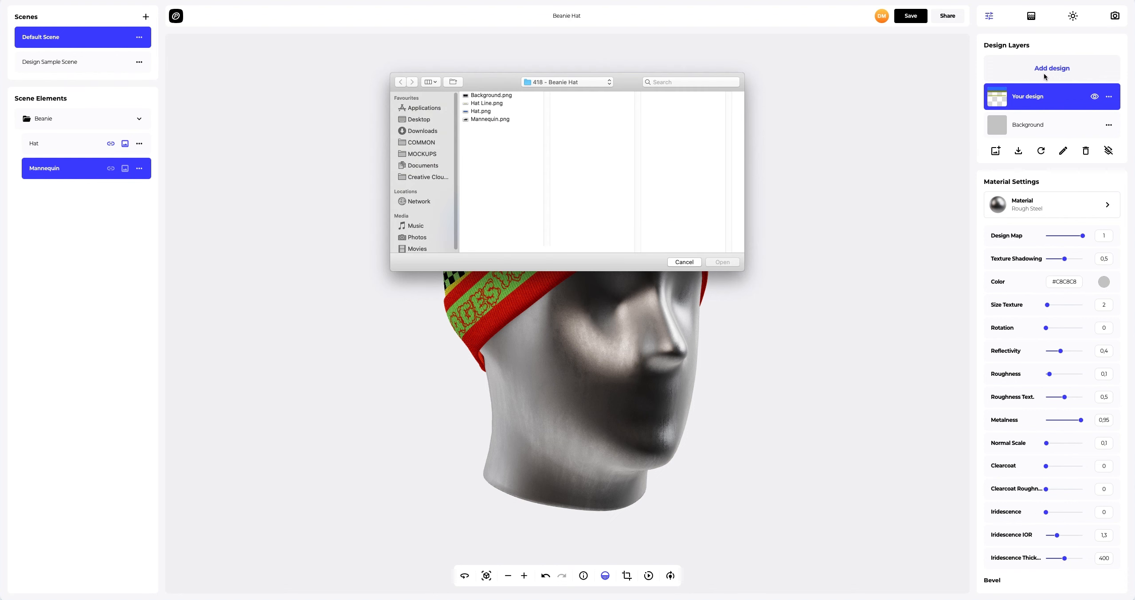
left_click(490, 120)
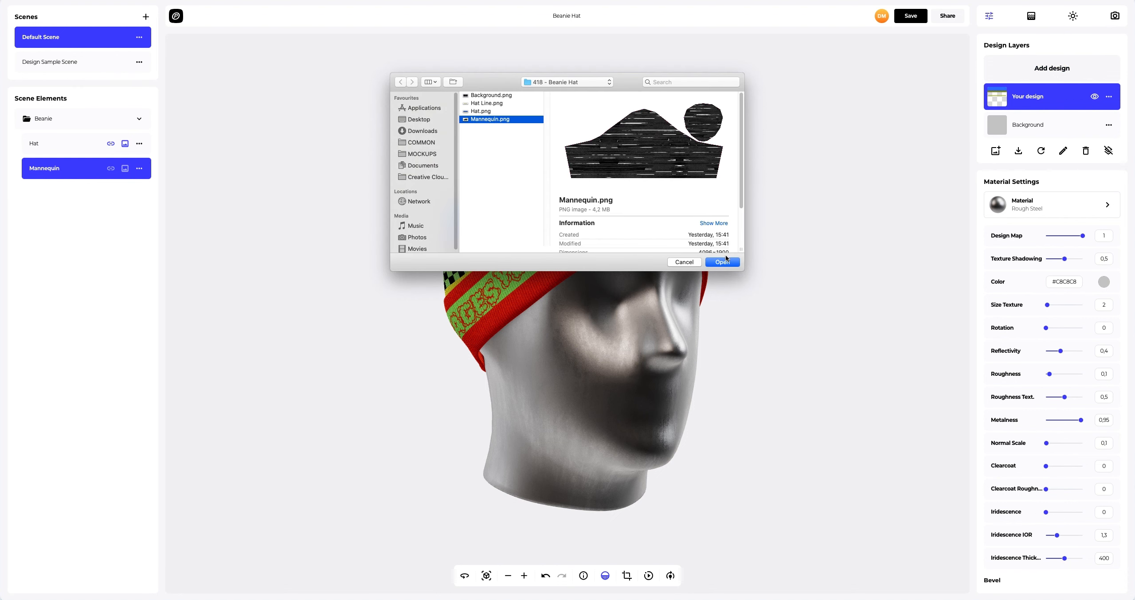
left_click(726, 261)
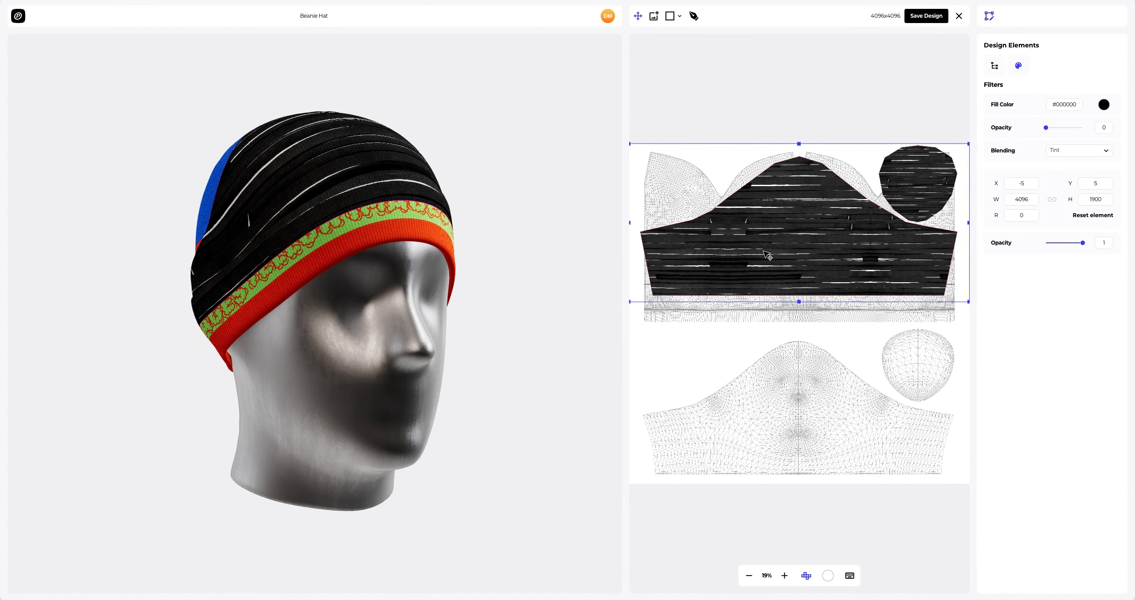
- Position the Mannequin image over the mannequin's UV area at X 0 and Y 2208, and save the design
left_click_drag(767, 222, 768, 406)
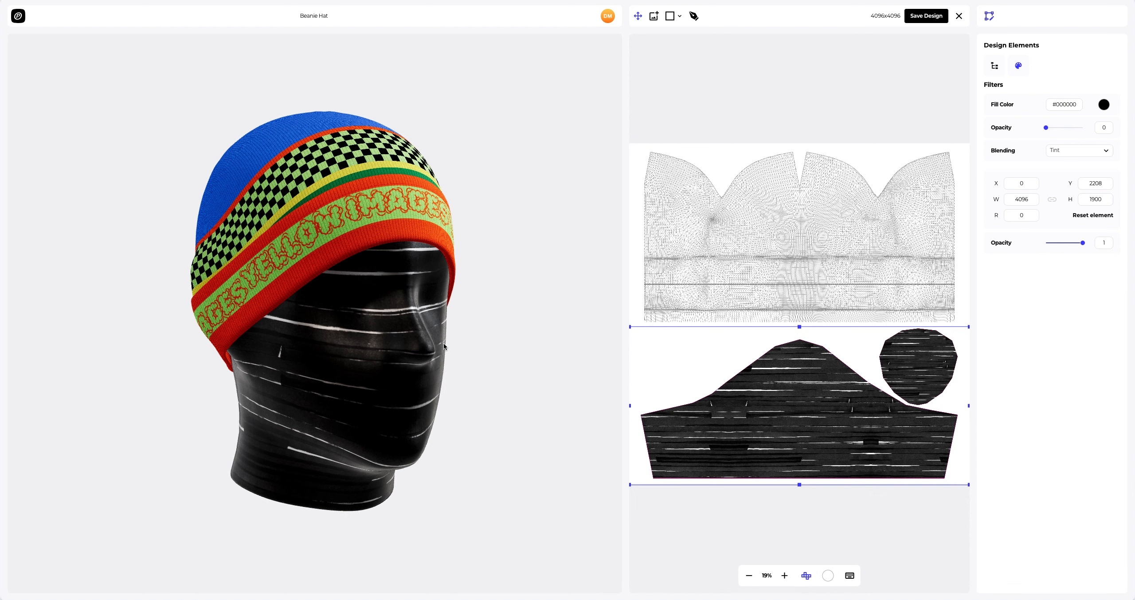
left_click_drag(369, 343, 494, 344)
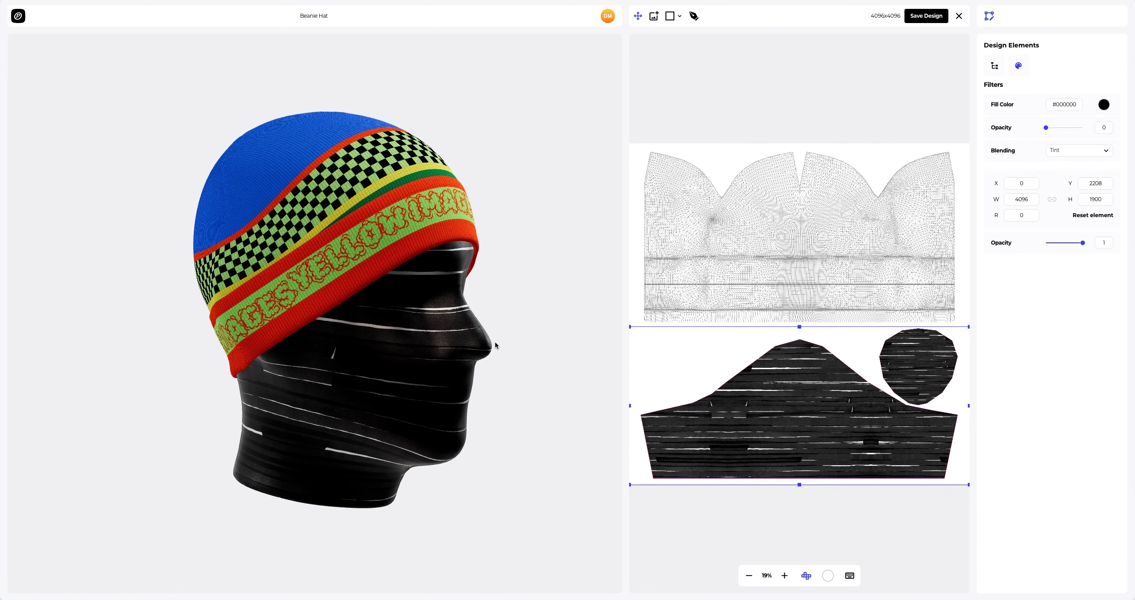
left_click(933, 17)
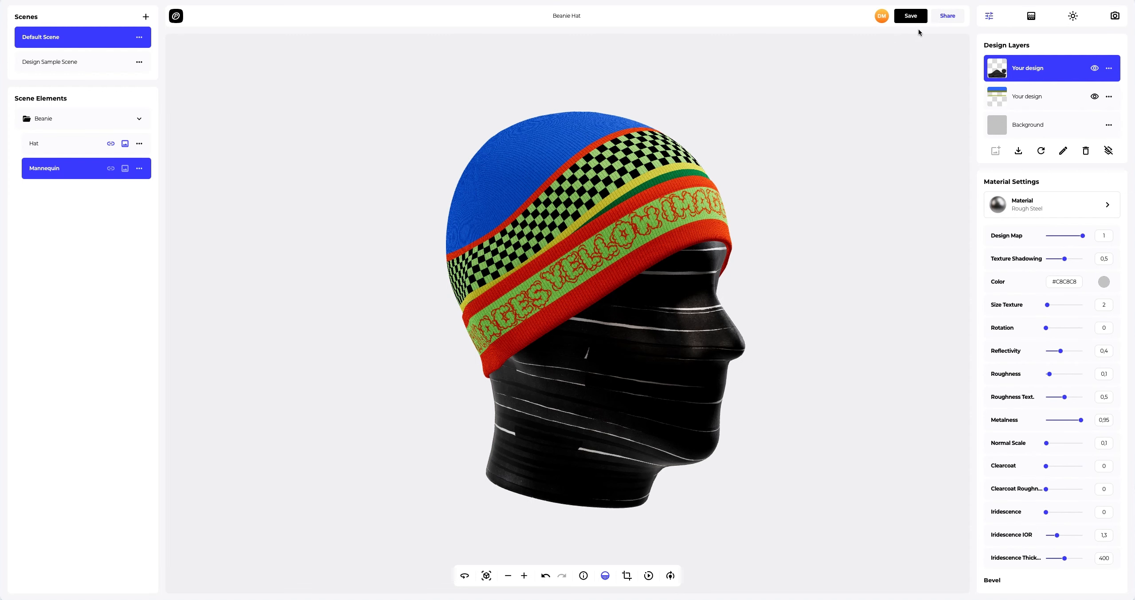
- Change the mannequin's material to Extra Chrome from the Metal category
left_click_drag(722, 208, 649, 214)
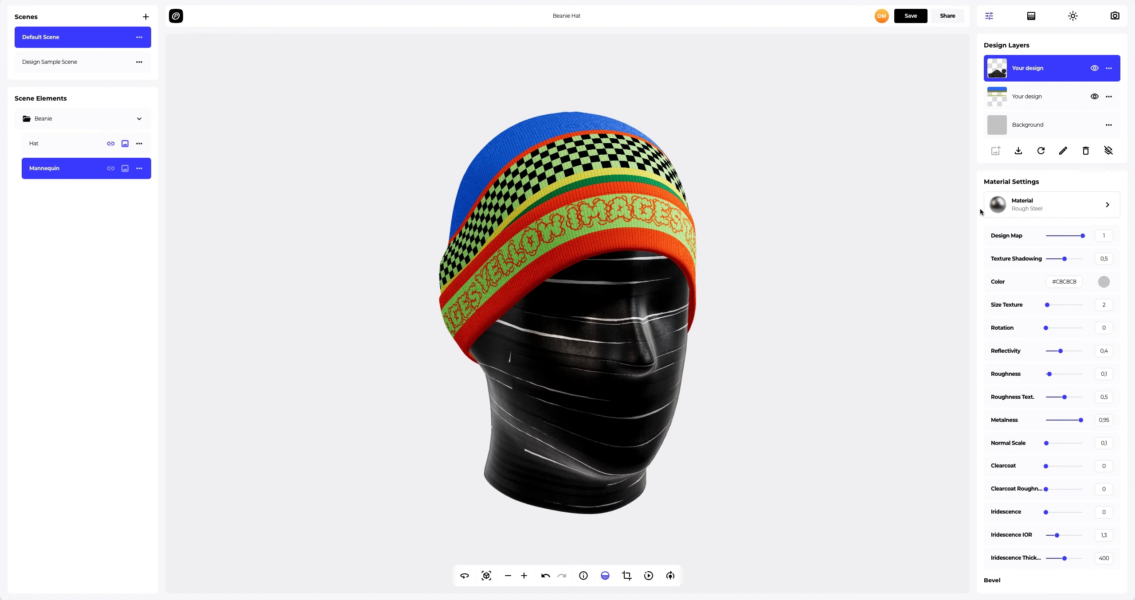
left_click(1024, 211)
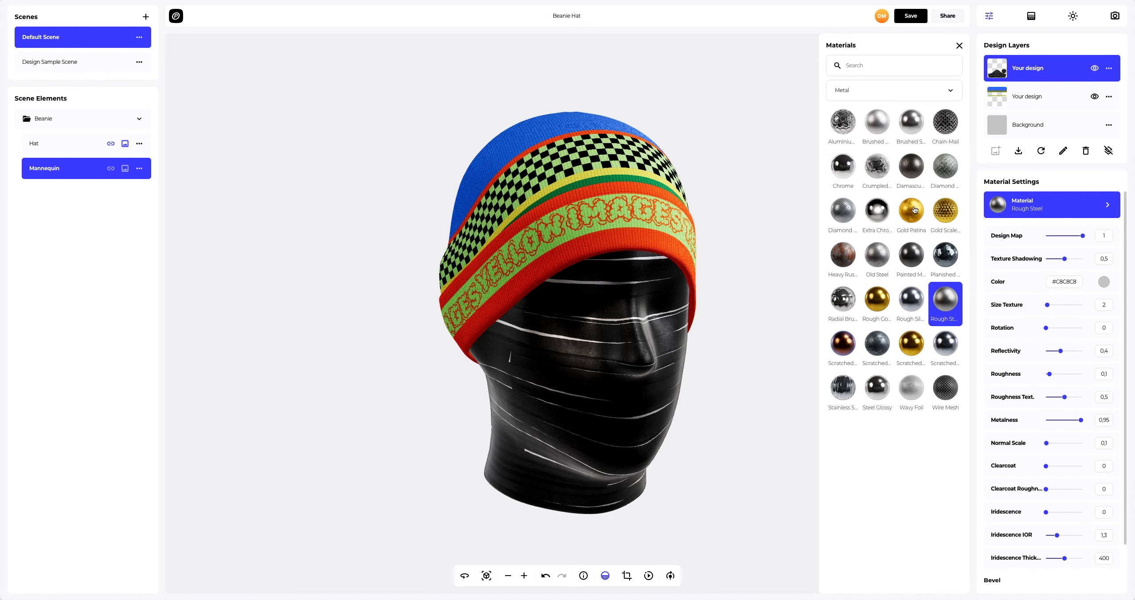
left_click(877, 211)
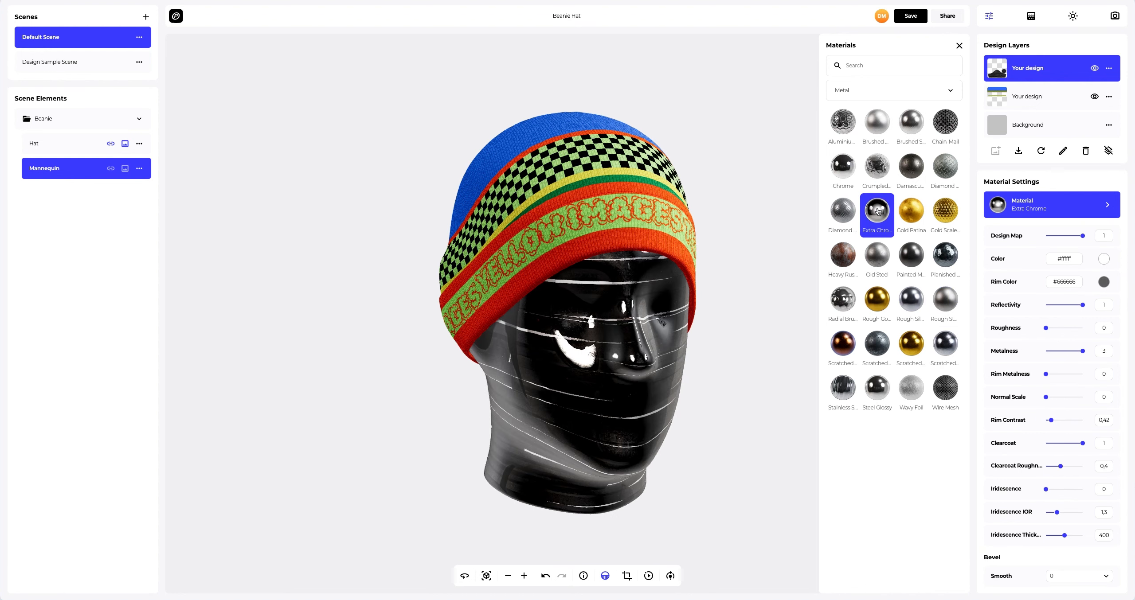
left_click(958, 46)
- Set the mannequin material's roughness to 0.4 and its rim contrast to 0.61
left_click_drag(755, 216, 696, 213)
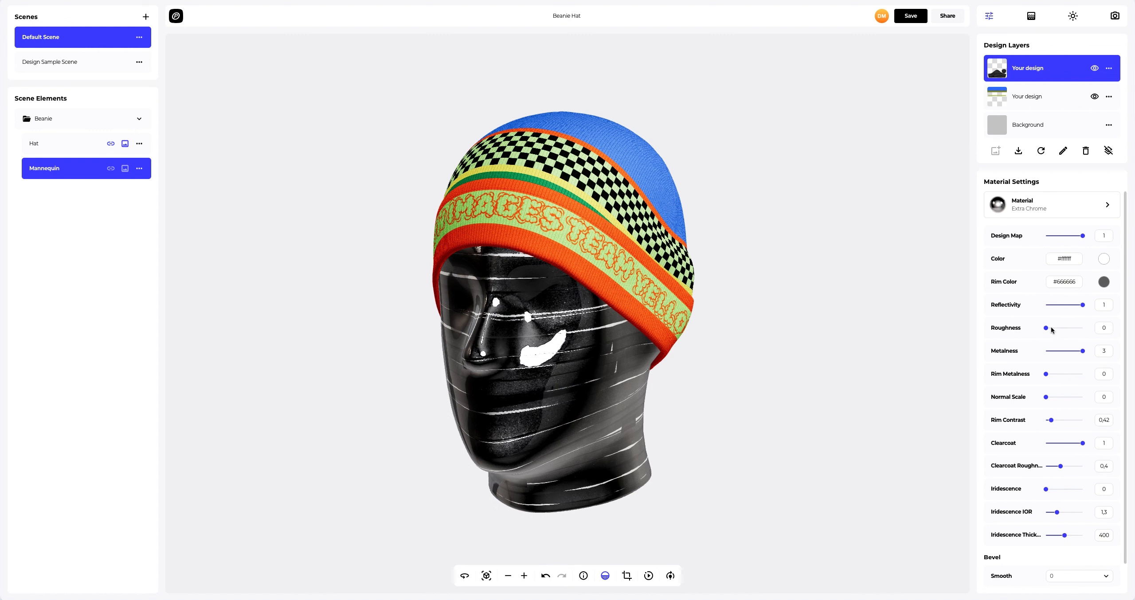
left_click_drag(1046, 329, 1062, 328)
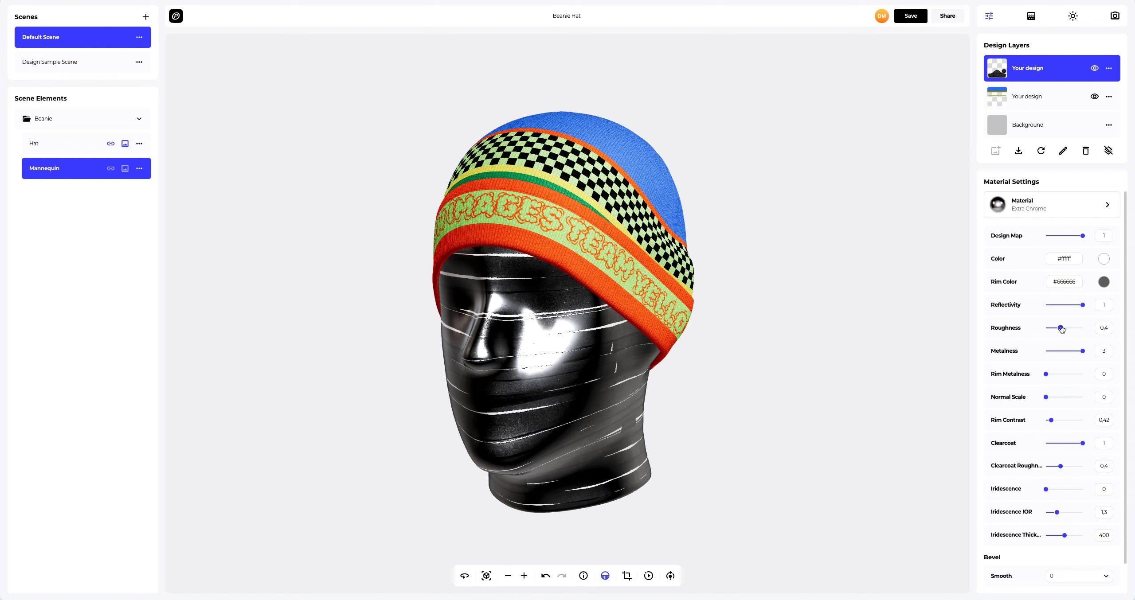
left_click_drag(1054, 421, 1055, 424)
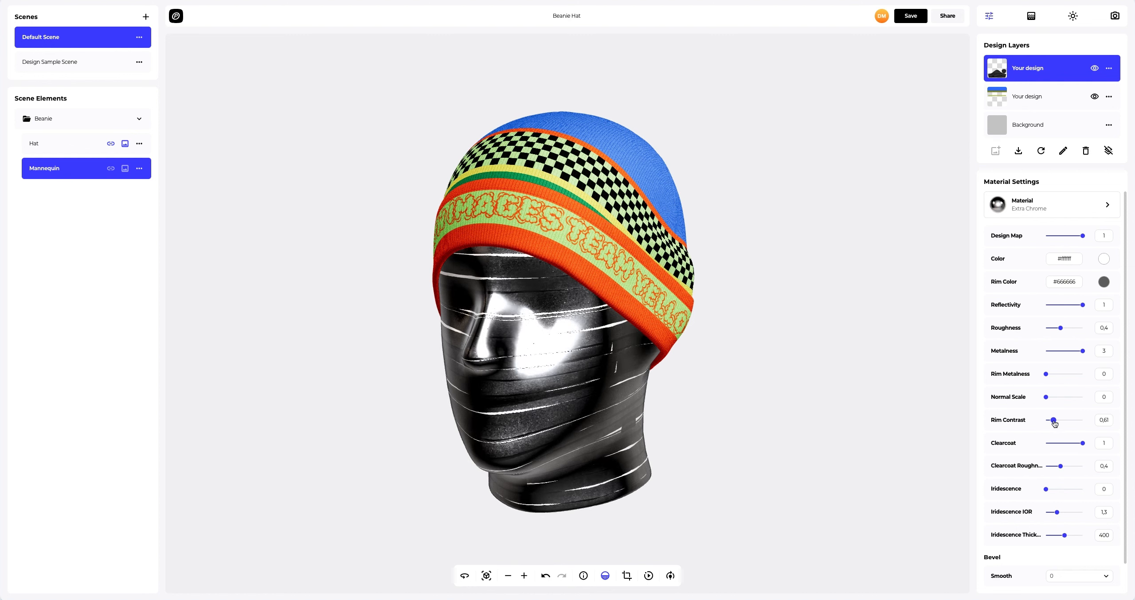
left_click_drag(562, 333, 631, 338)
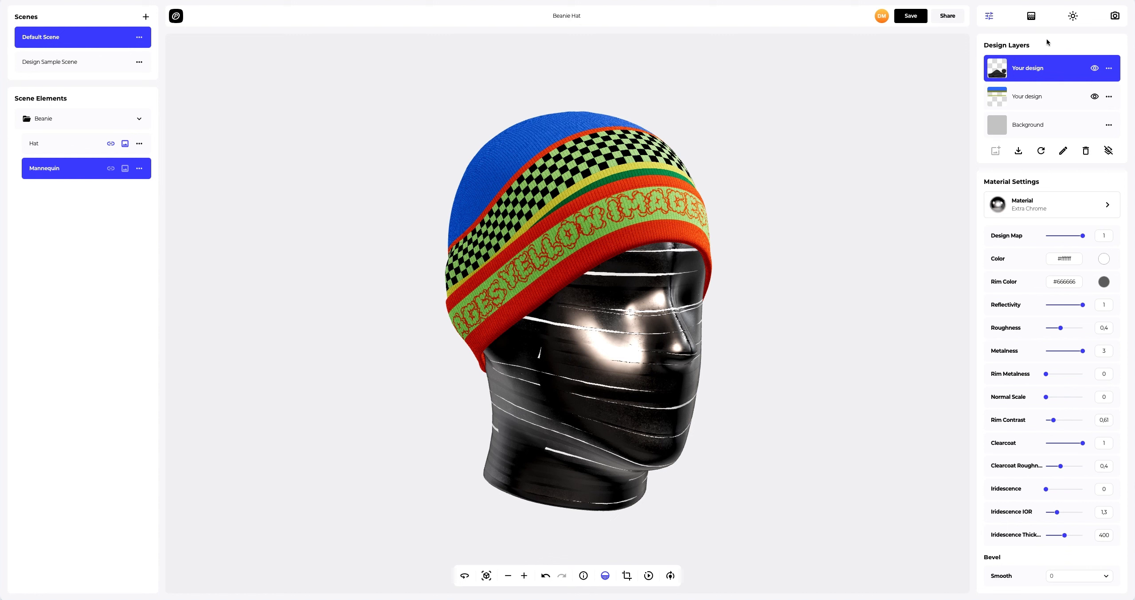
- Set the environment intensity to 1.52 and the rim light to colour #1368A4, contrast 4.03 and intensity 1.01
left_click(1072, 16)
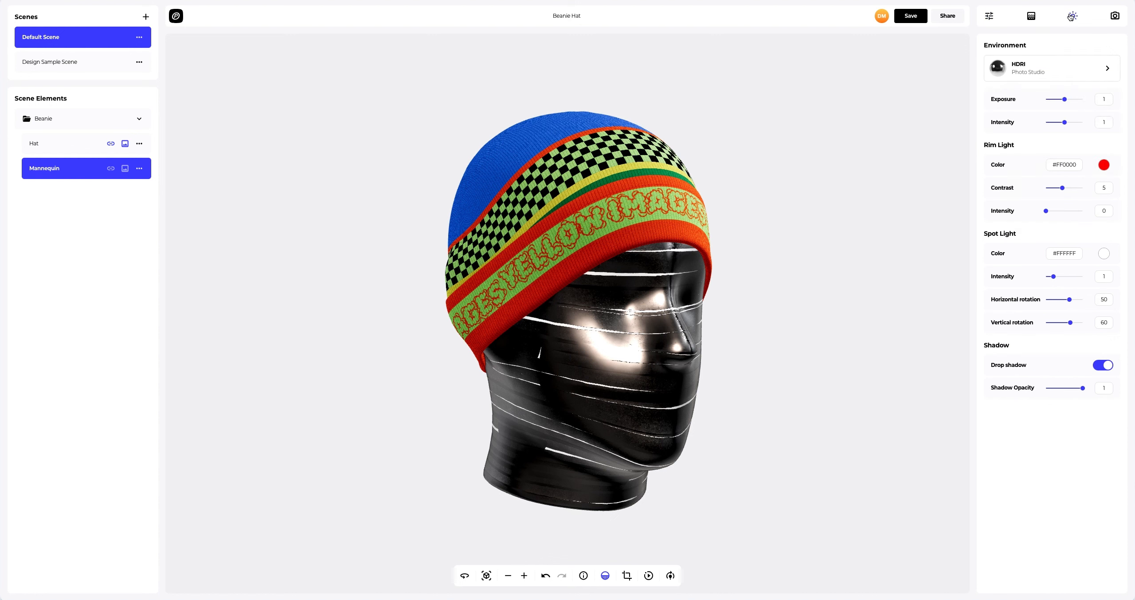
left_click_drag(1065, 122, 1074, 123)
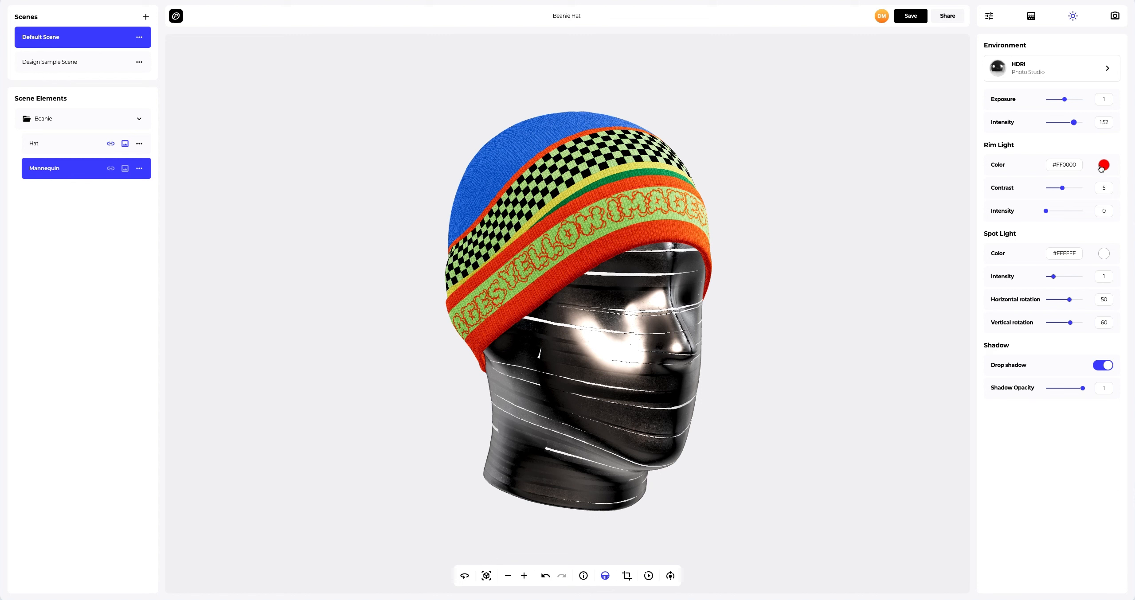
left_click(1102, 166)
left_click_drag(1080, 263, 1052, 264)
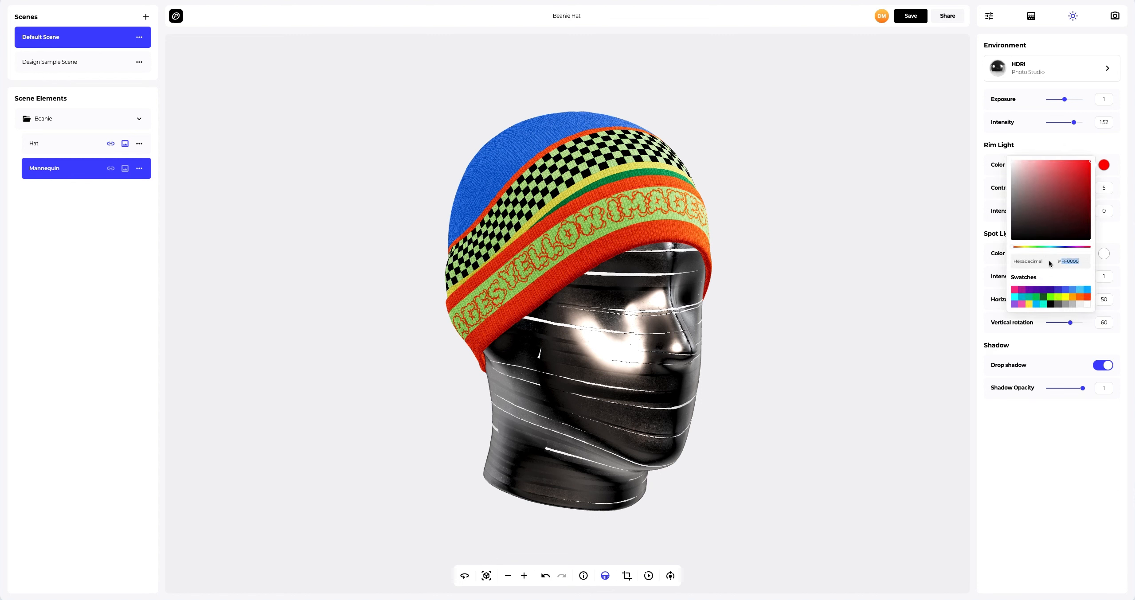
type("1368A4")
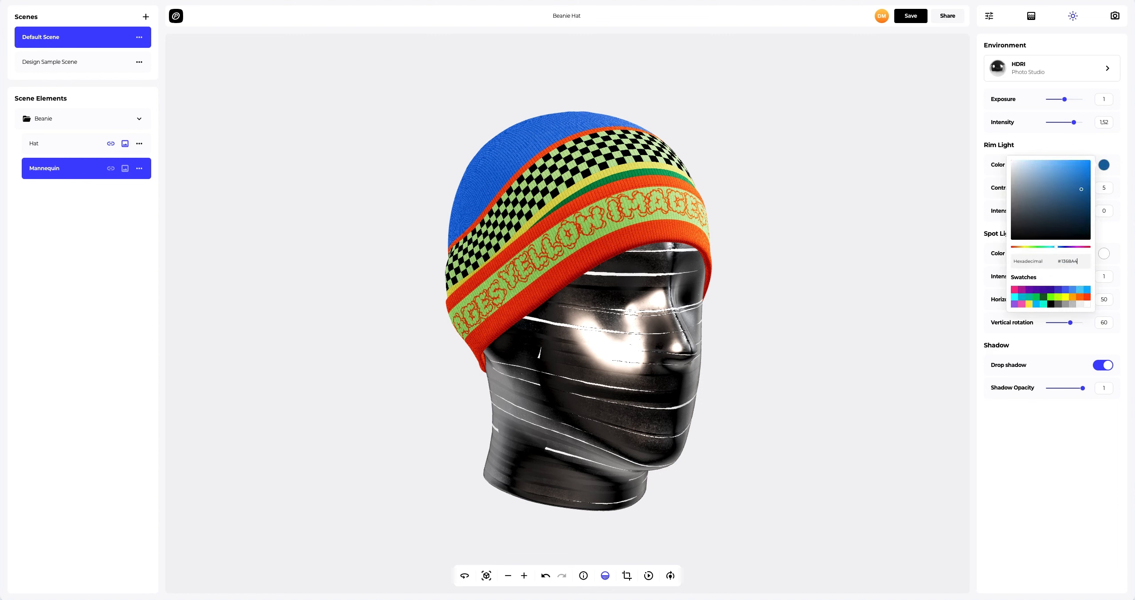
left_click(979, 275)
left_click_drag(1062, 189, 1064, 212)
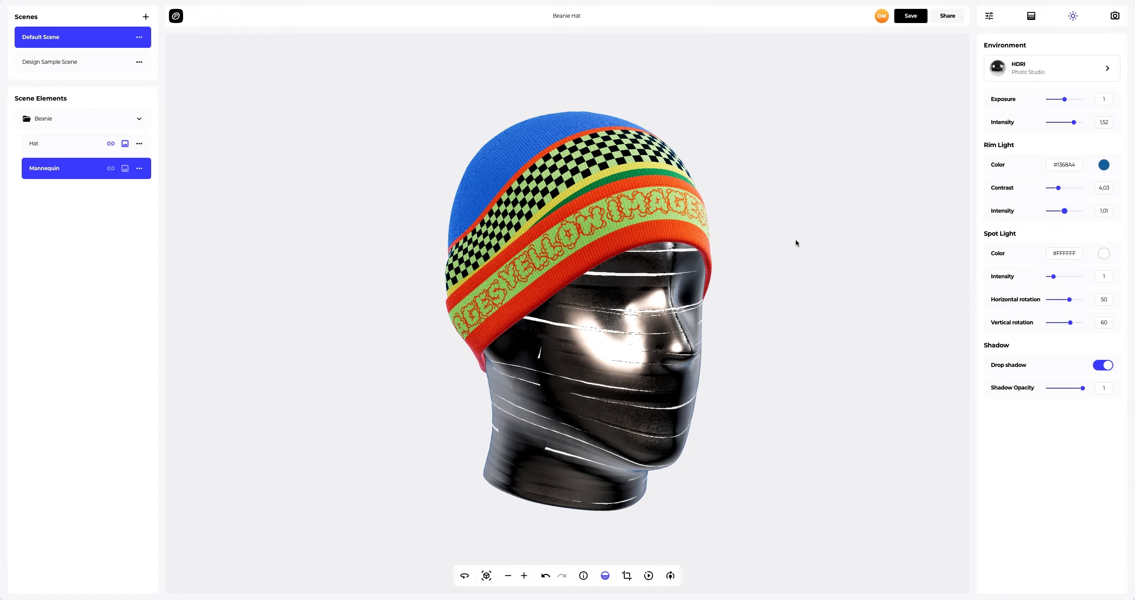
mouse_move(795, 240)
left_mouse_down()
mouse_move(693, 242)
mouse_move(786, 243)
left_mouse_up()
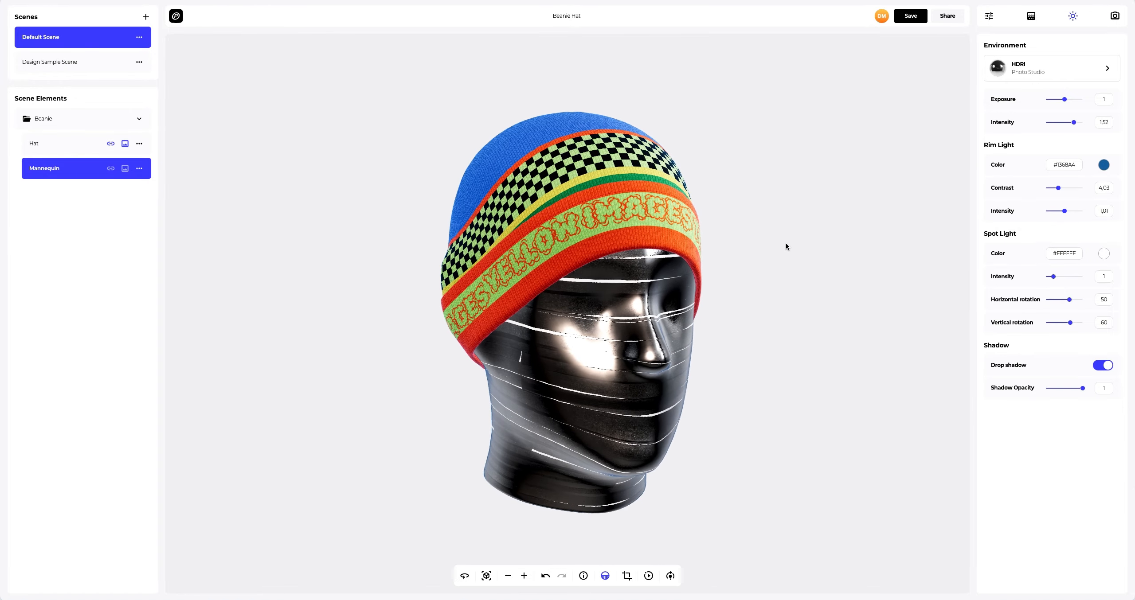
- Try a solid dark background in colour #2A2A39
left_click(1032, 17)
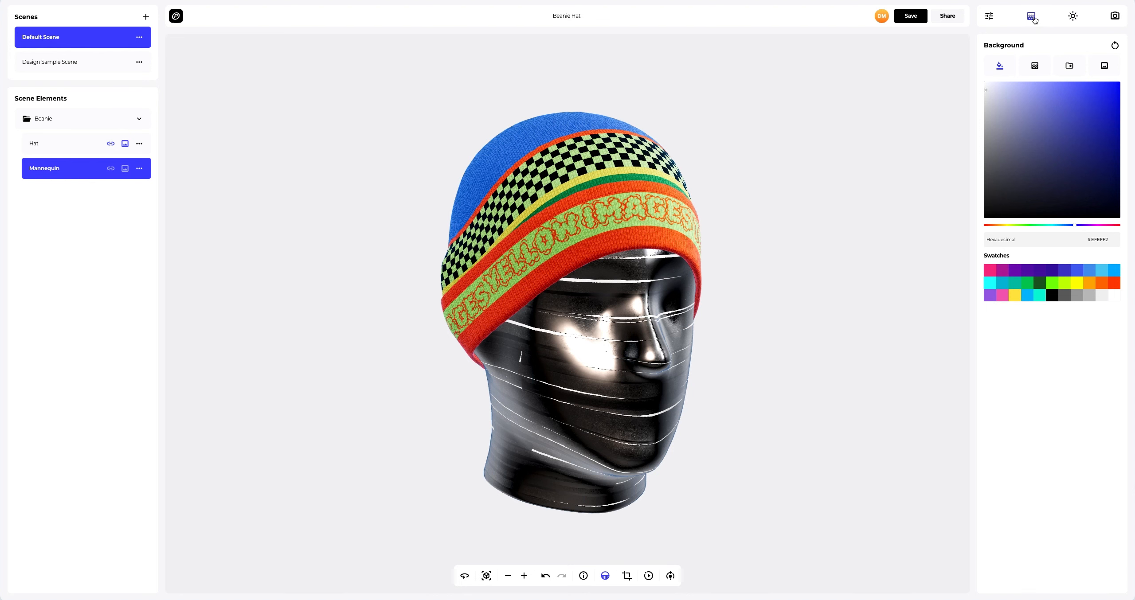
left_click_drag(1015, 91, 1017, 189)
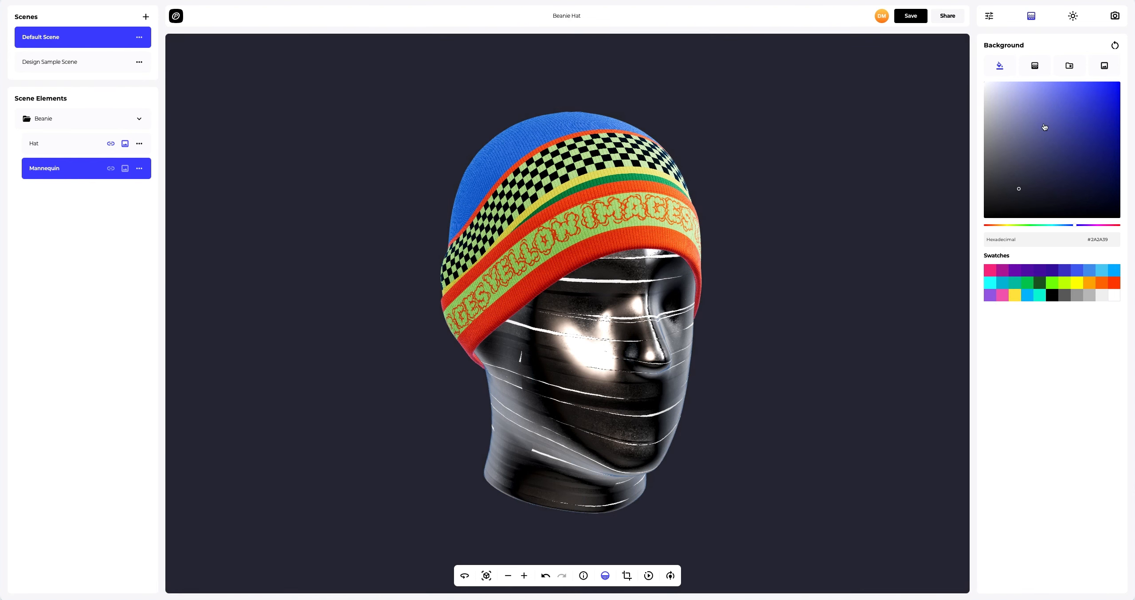
- Try a gradient background from #FFFFFF to #00B0FF and switch its type from Linear to Radial
left_click(1036, 67)
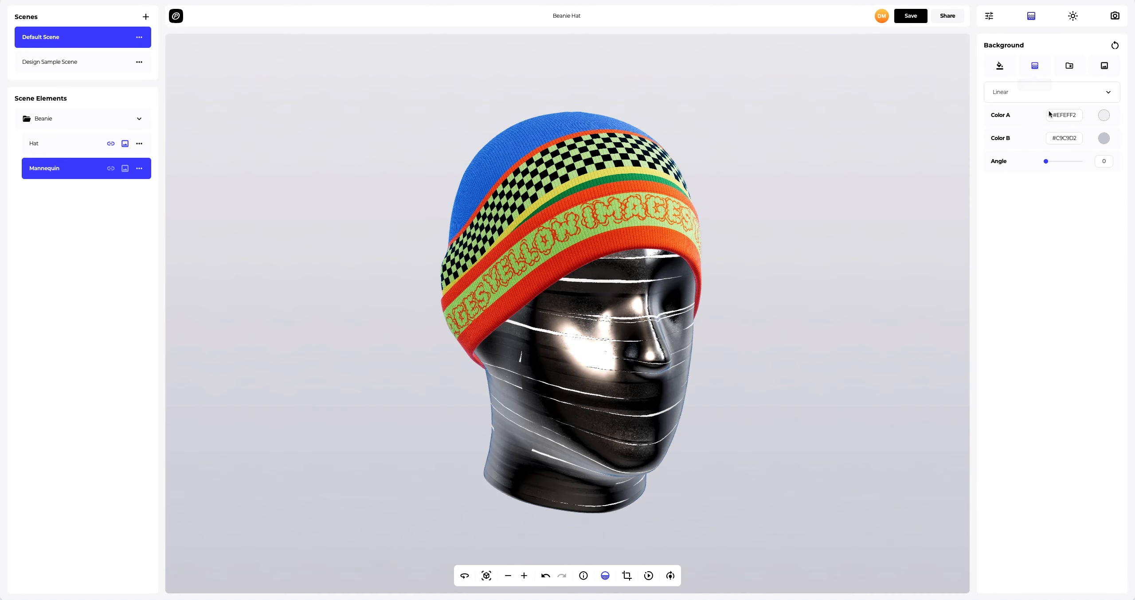
left_click(1103, 116)
left_click(1086, 255)
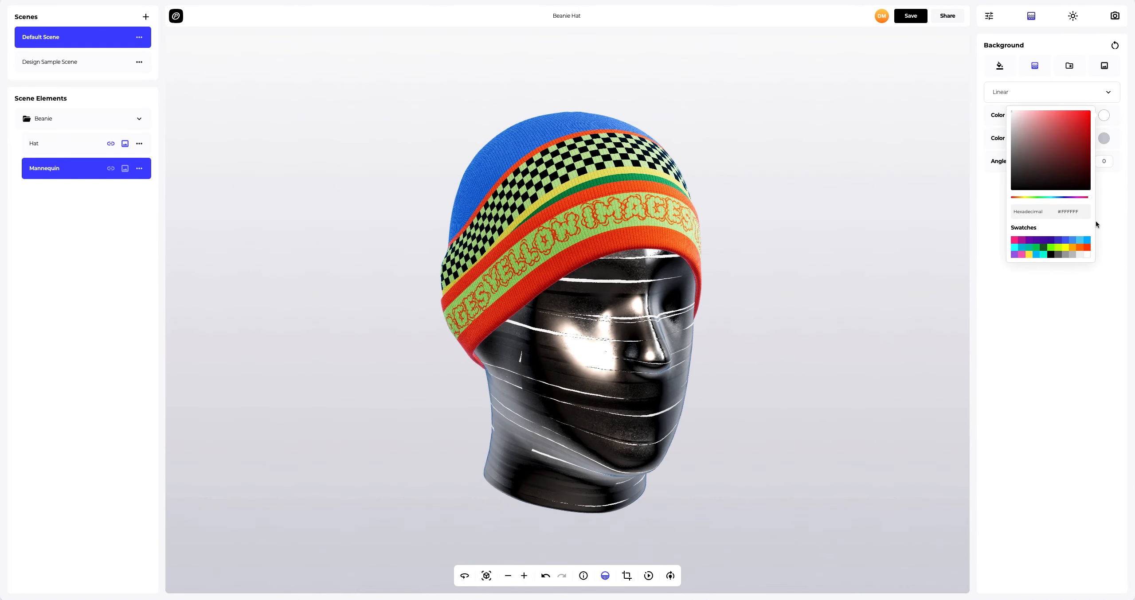
left_click(1103, 140)
left_click(1087, 265)
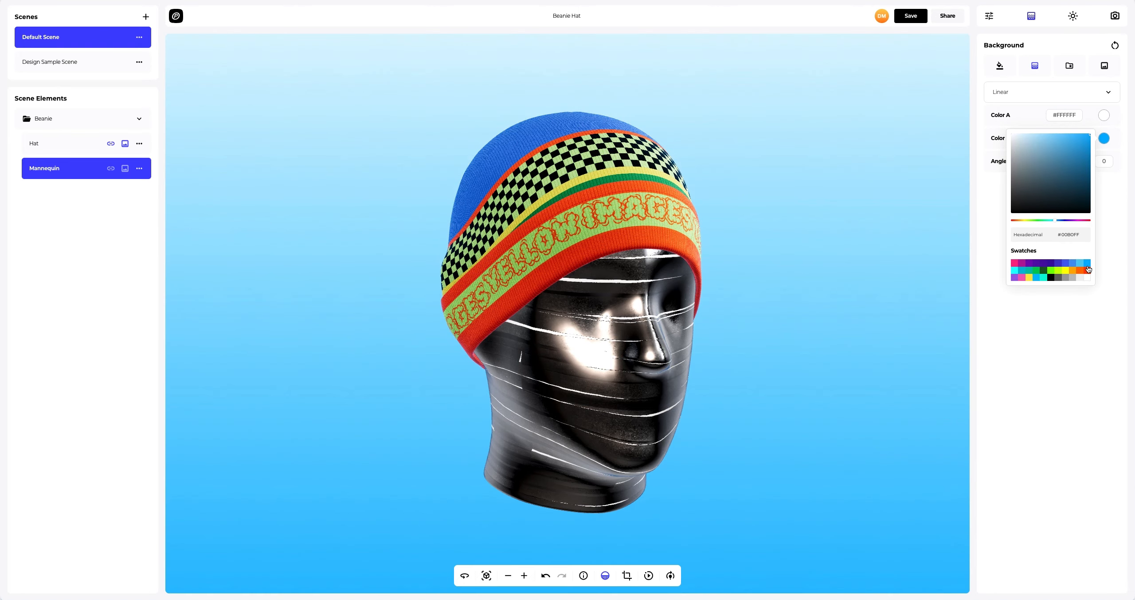
left_click(996, 245)
left_click(1007, 94)
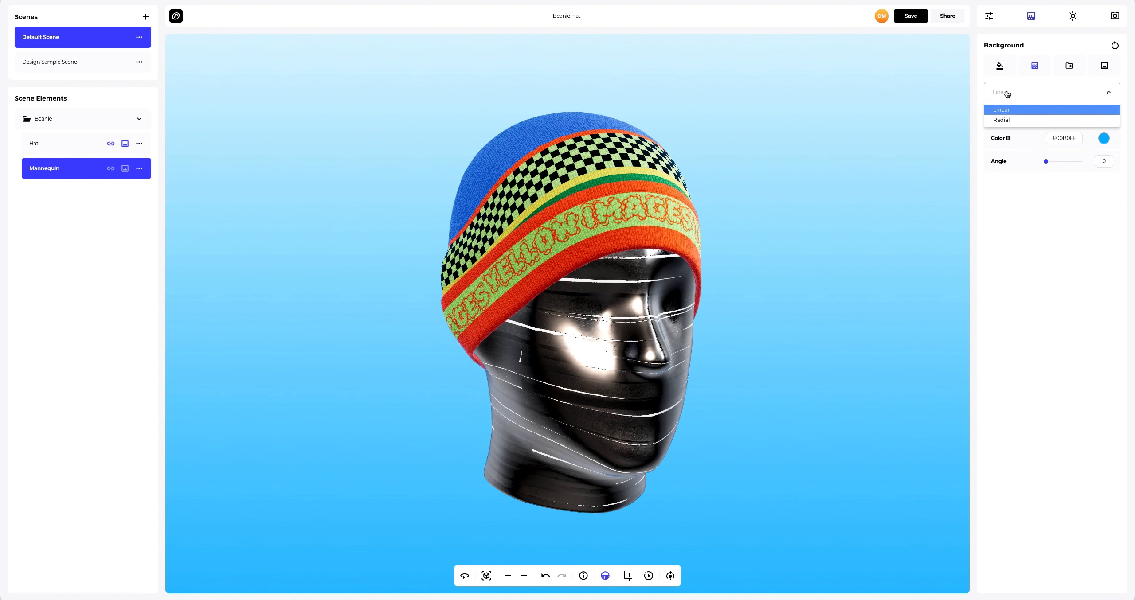
left_click(1001, 120)
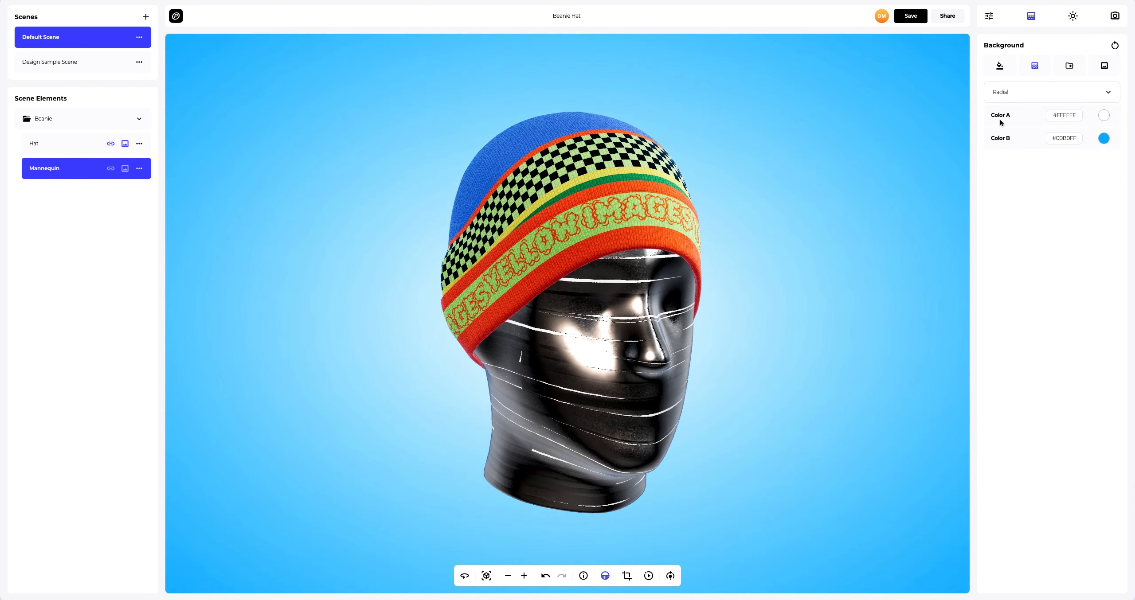
- Try several preset background images, including the dark blue, the purple sunset and the starry sky
left_click(1072, 68)
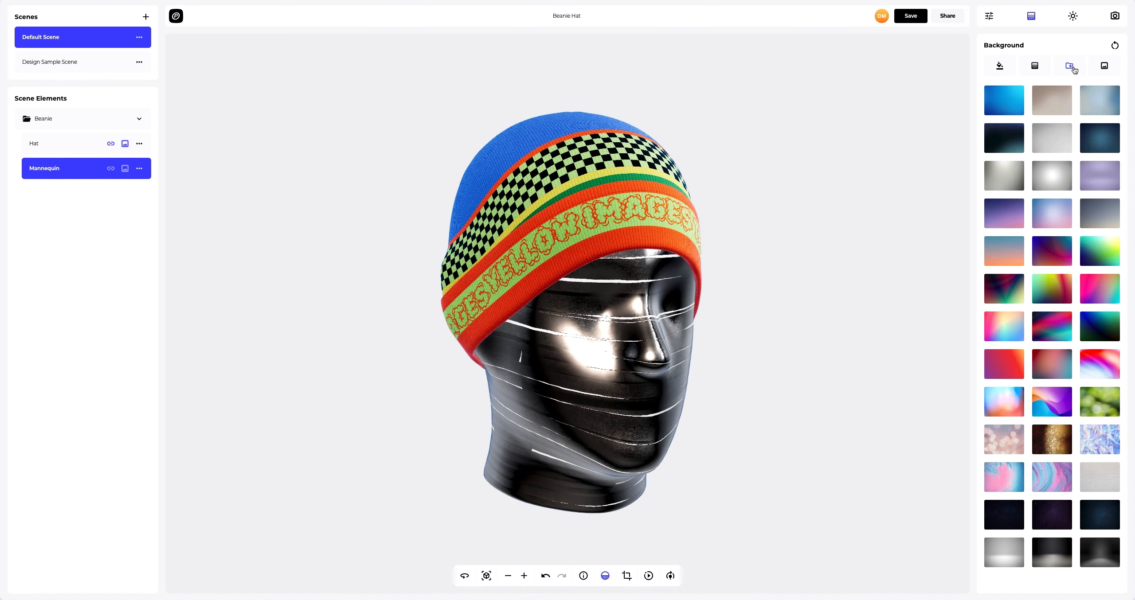
left_click(1090, 97)
left_click(1101, 141)
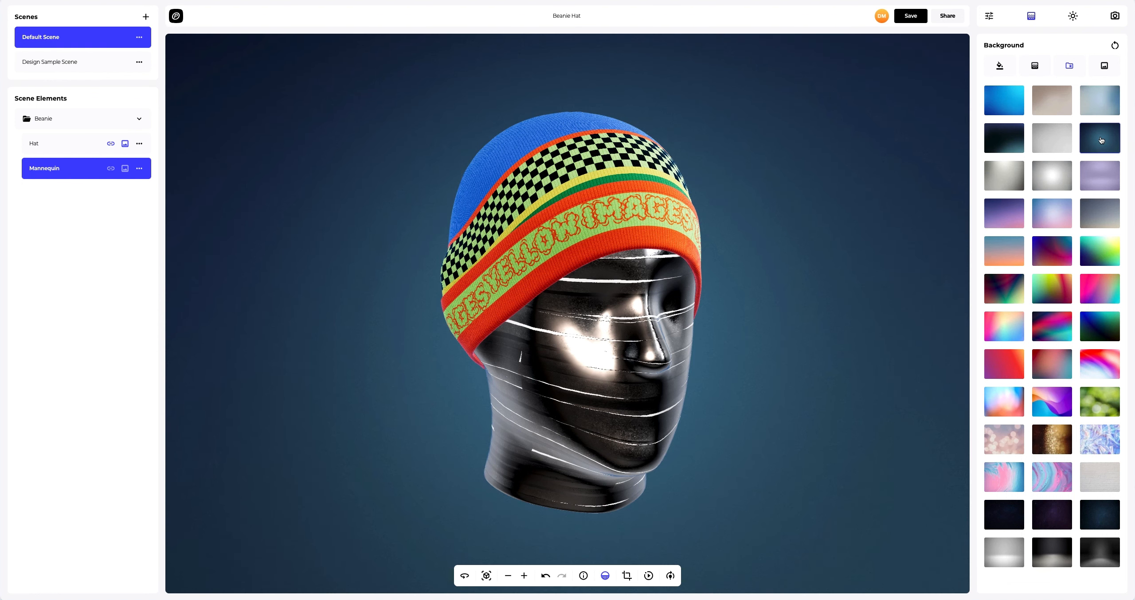
left_click(1020, 208)
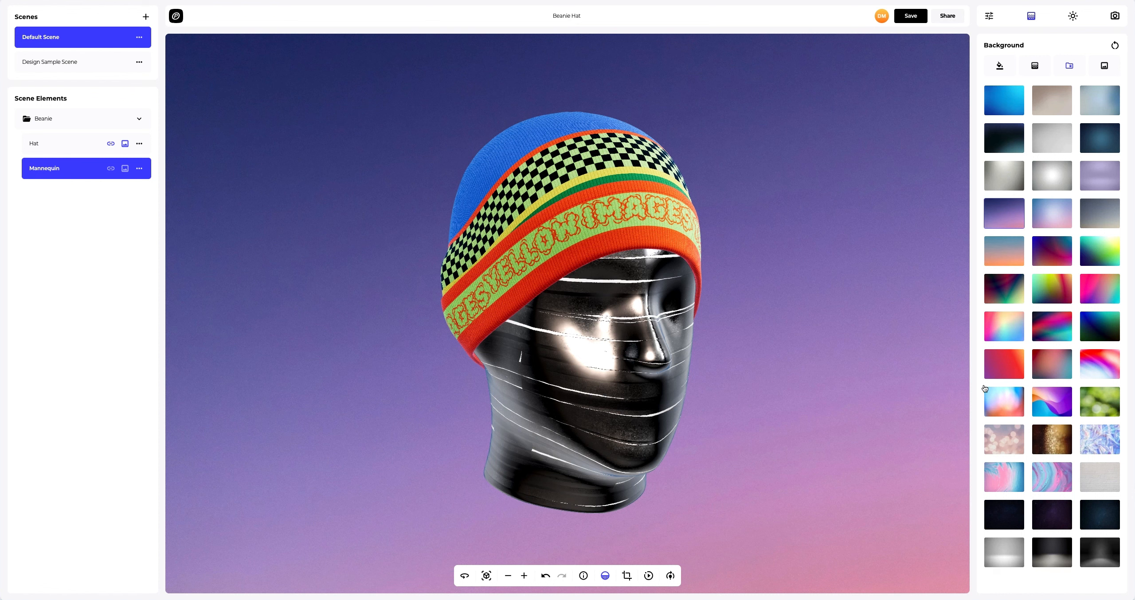
left_click(997, 518)
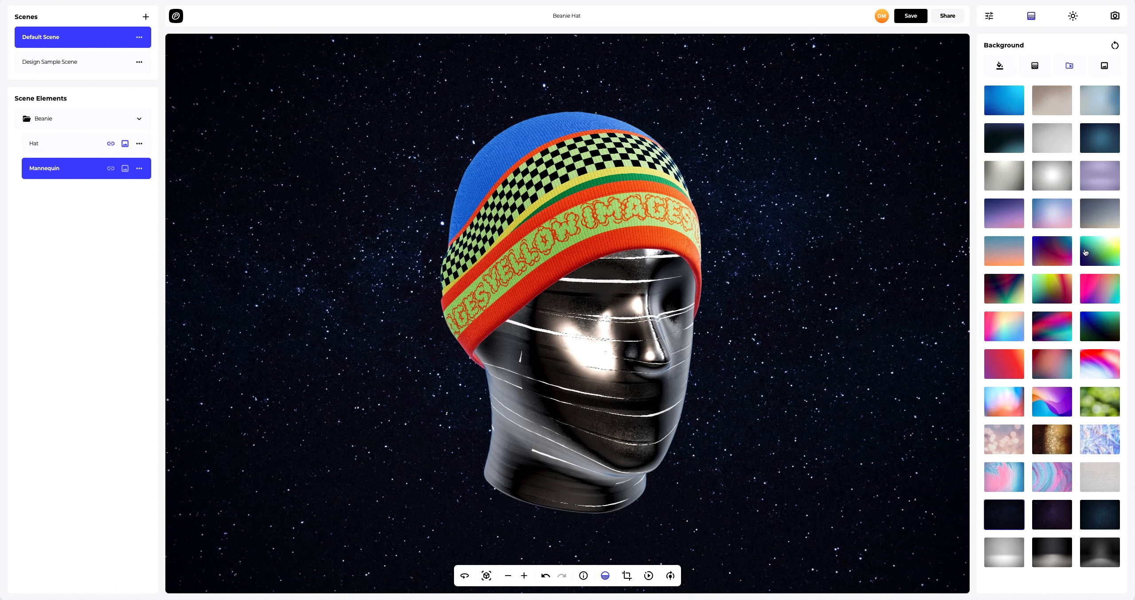
- Upload Background.png as the scene's custom background image and turn off Frame Crop
left_click(1105, 66)
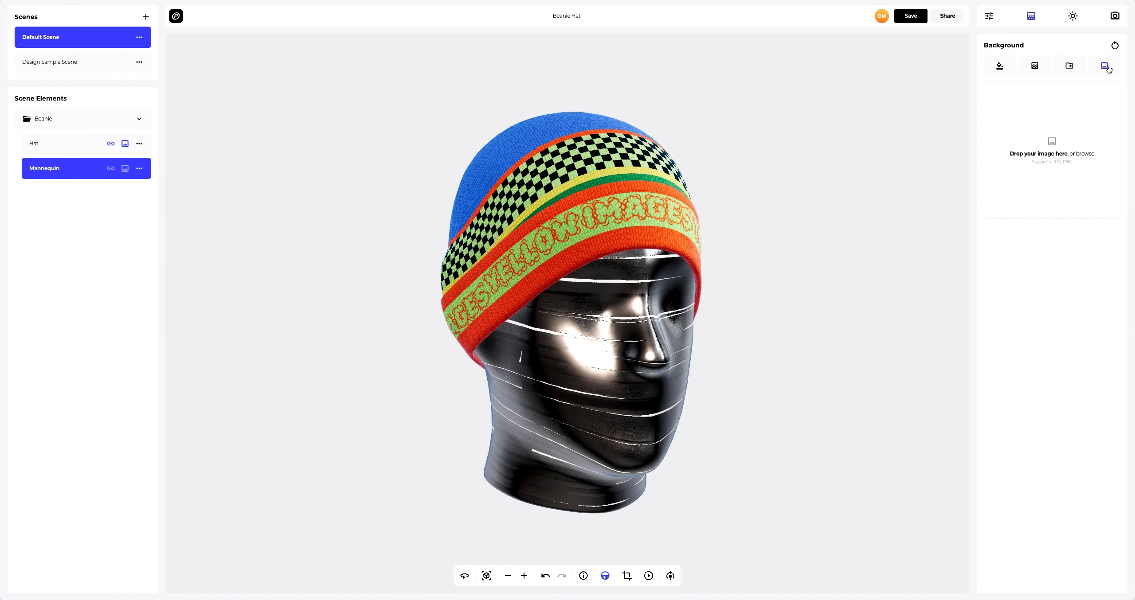
left_click(1053, 143)
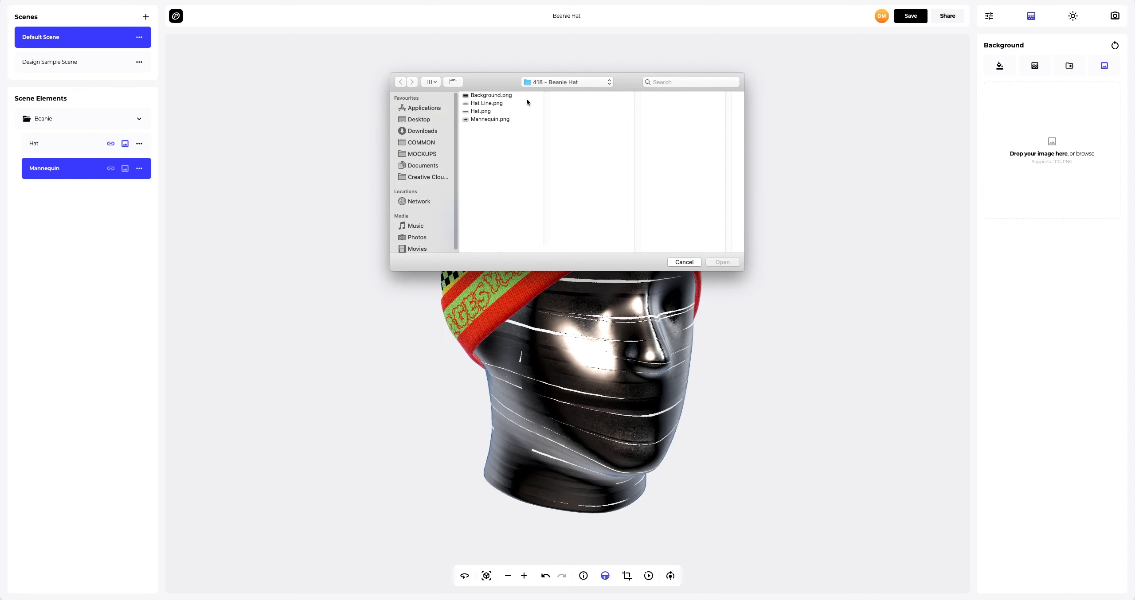
left_click(500, 95)
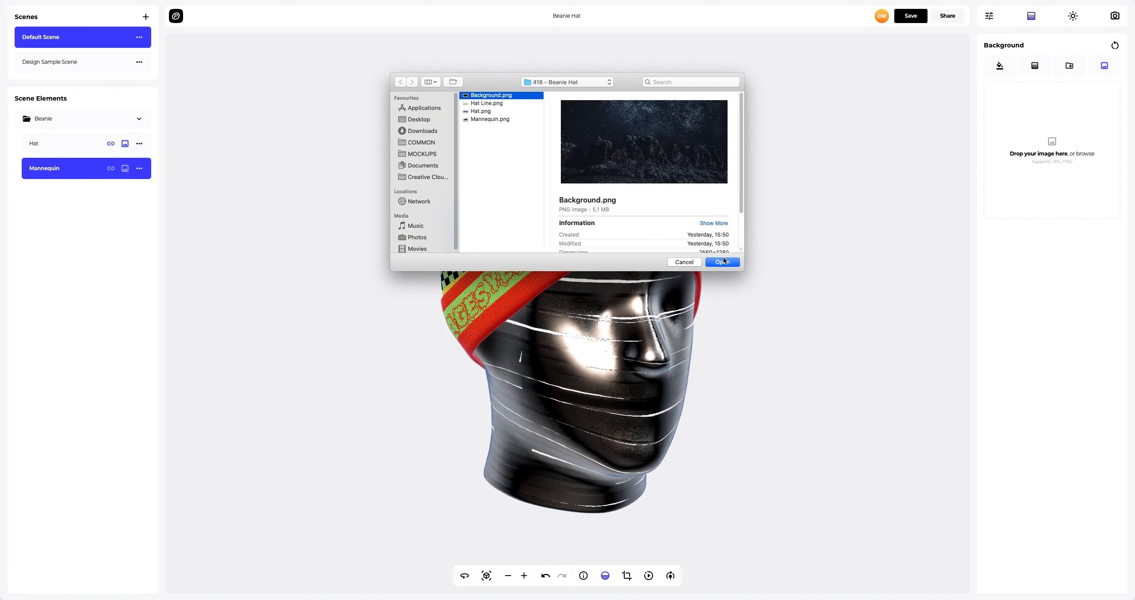
left_click(723, 262)
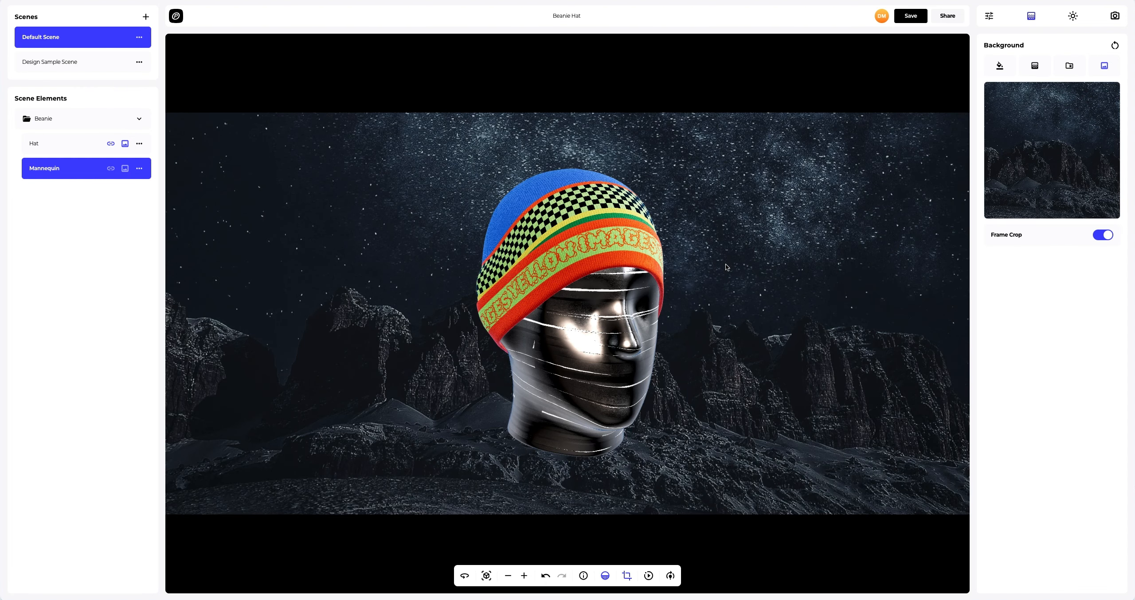
left_click(1103, 239)
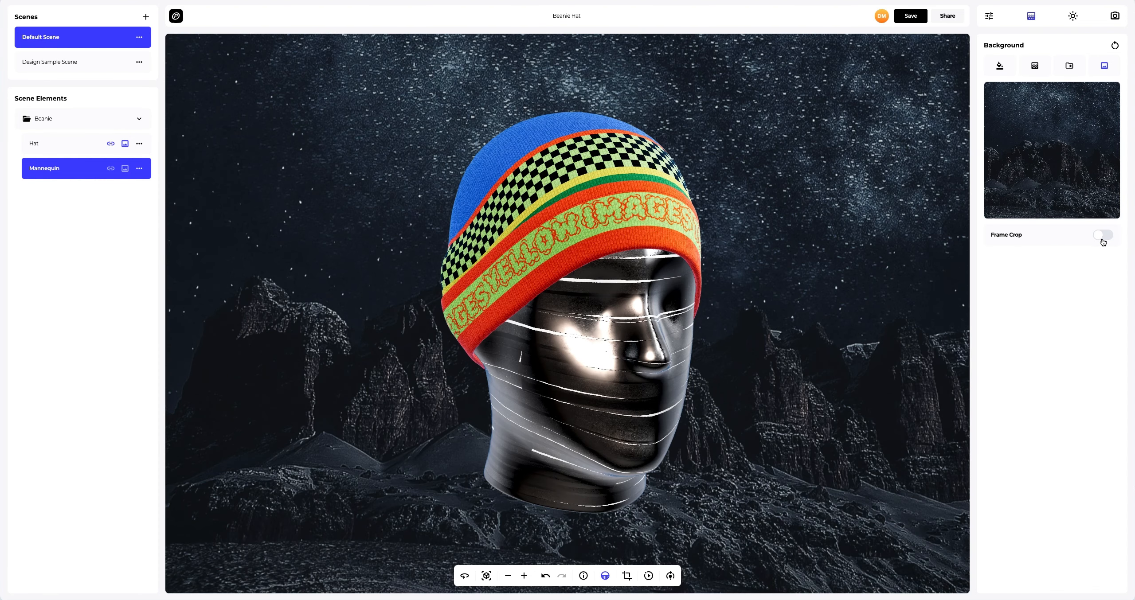
- Preview the mockup's two automatic motion modes, increasing the slider slightly for each, and switch both off
left_click(671, 576)
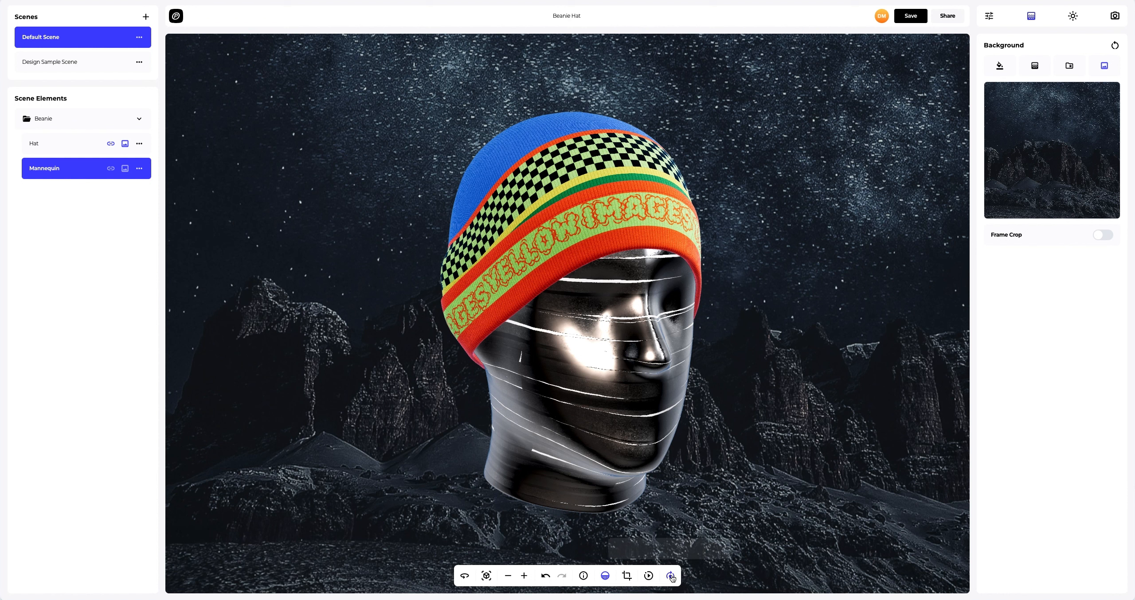
left_click_drag(672, 550, 691, 550)
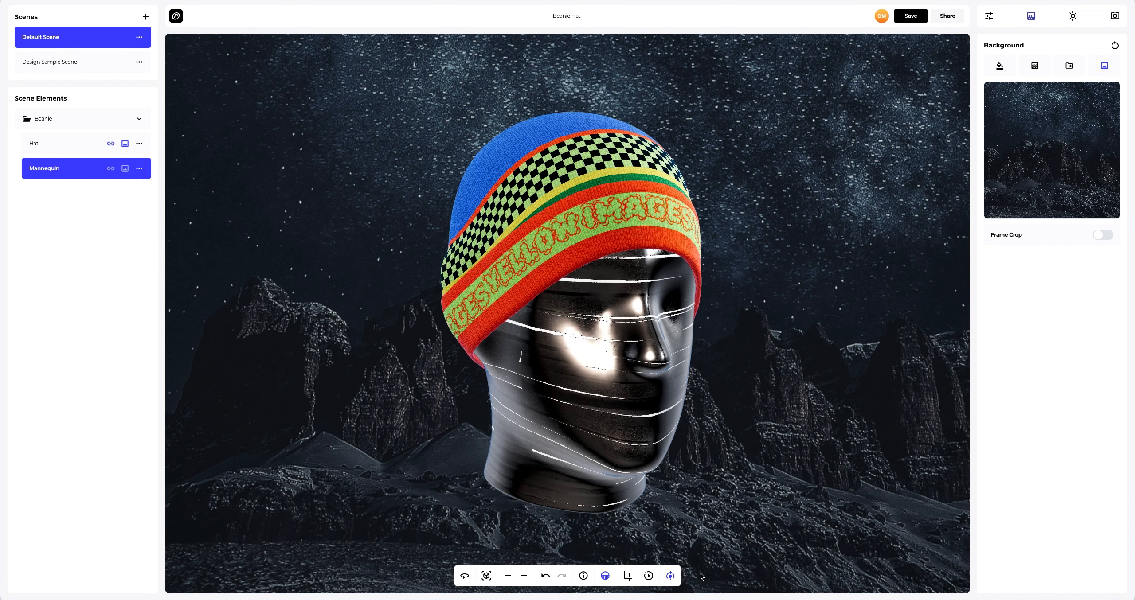
left_click(672, 578)
left_click(652, 577)
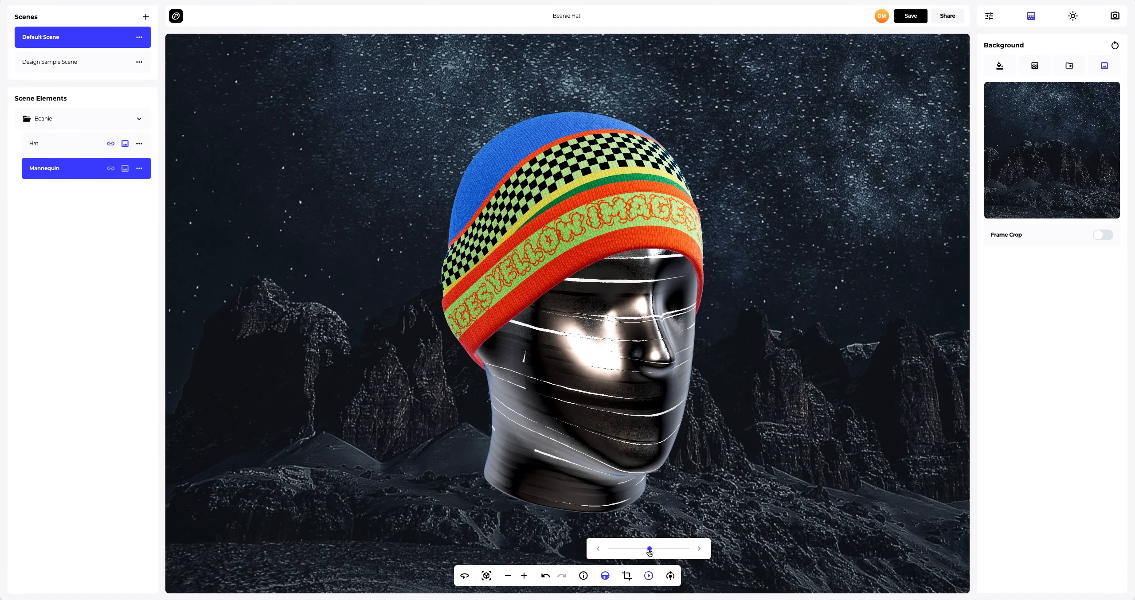
left_click_drag(652, 549, 656, 550)
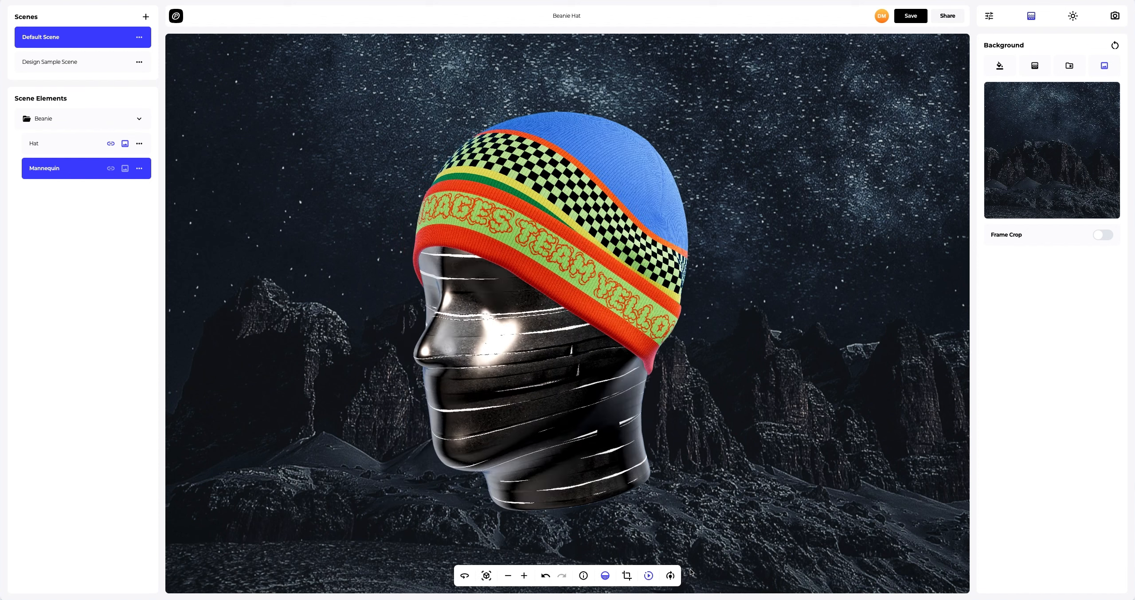
left_click(648, 576)
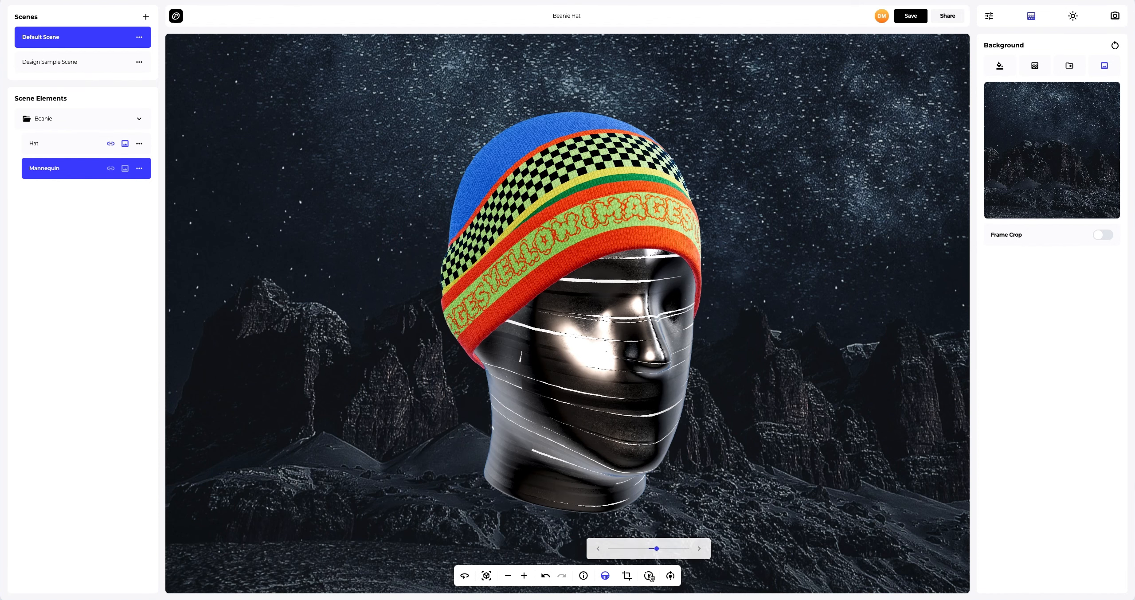
- Save the project and share it from the presentation view by enabling public access and copying the project link
left_click(915, 21)
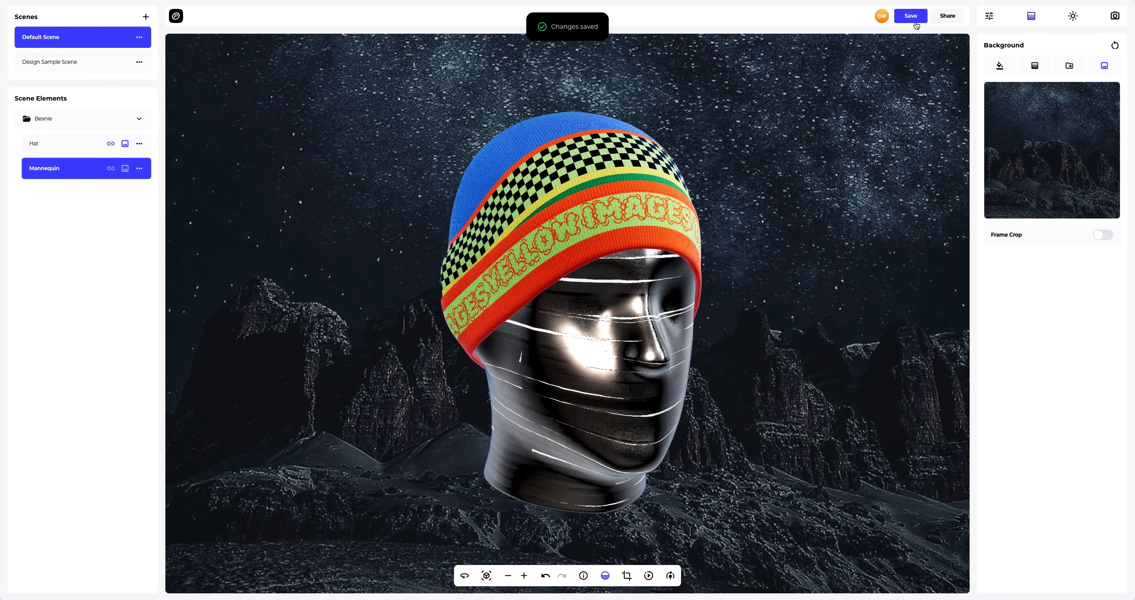
left_click(953, 16)
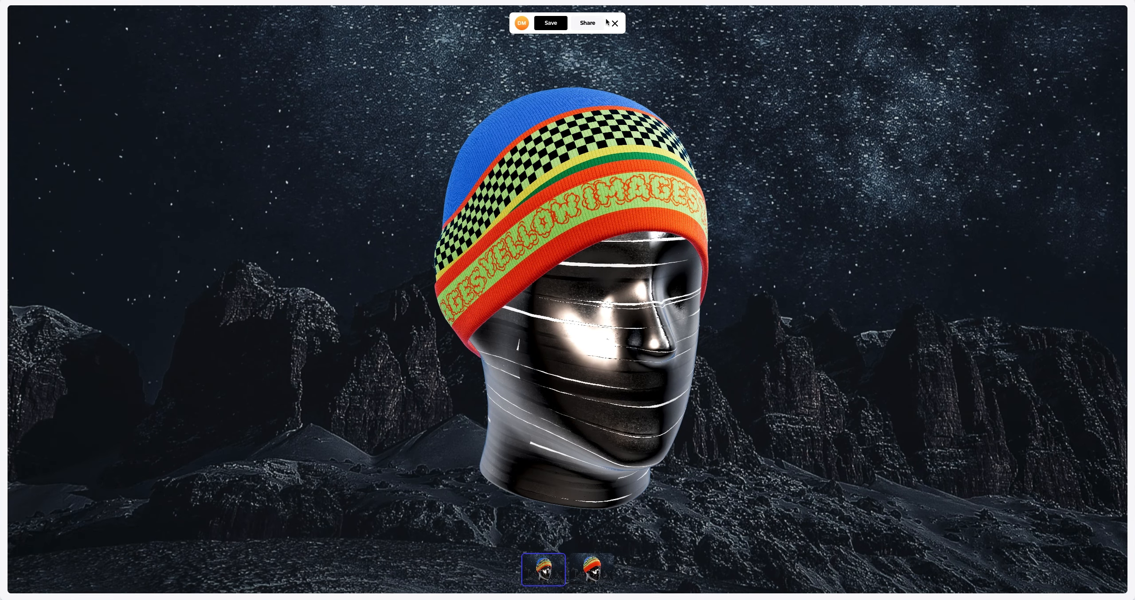
left_click(590, 25)
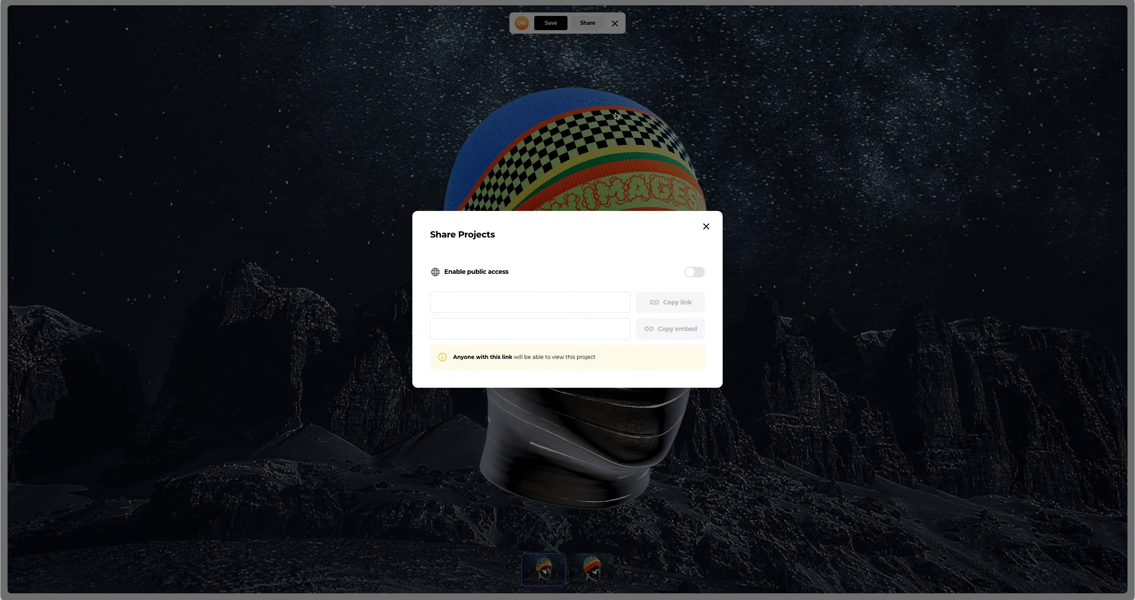
left_click(690, 276)
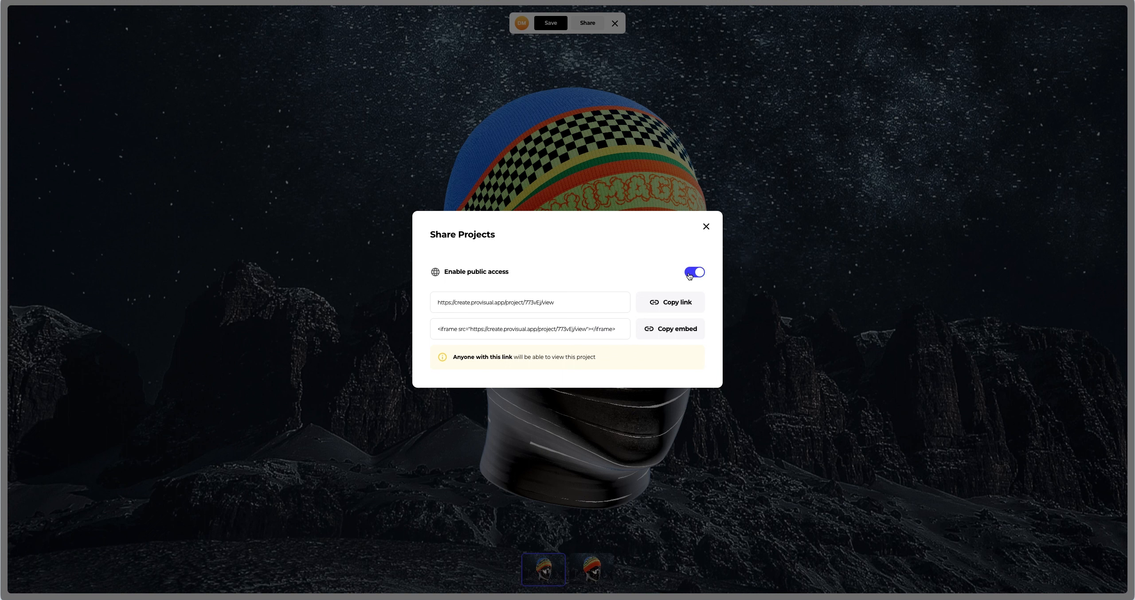
left_click(676, 303)
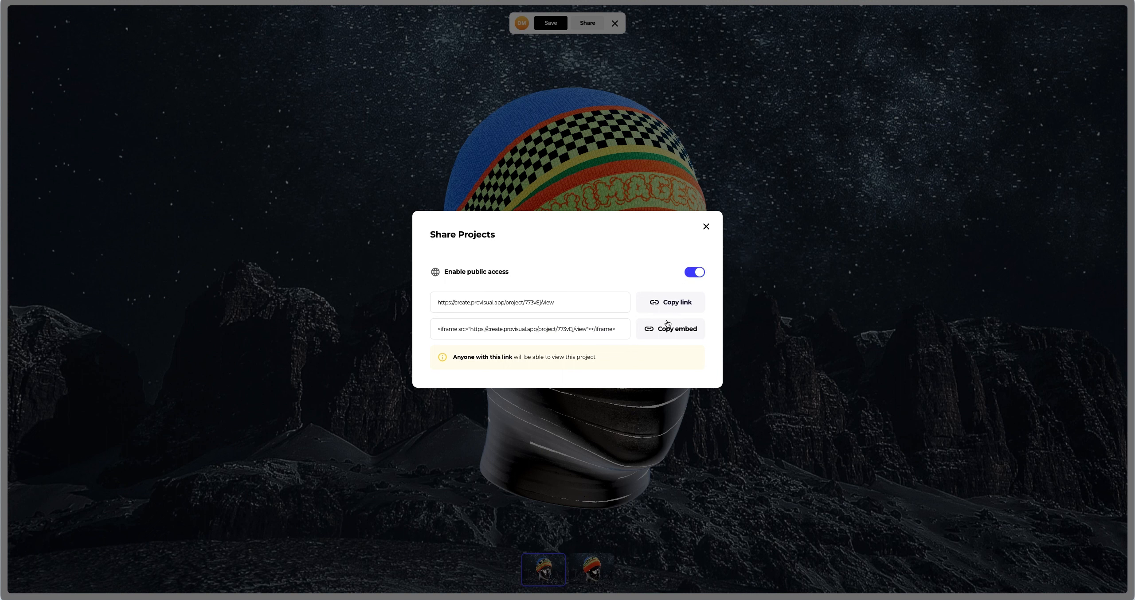